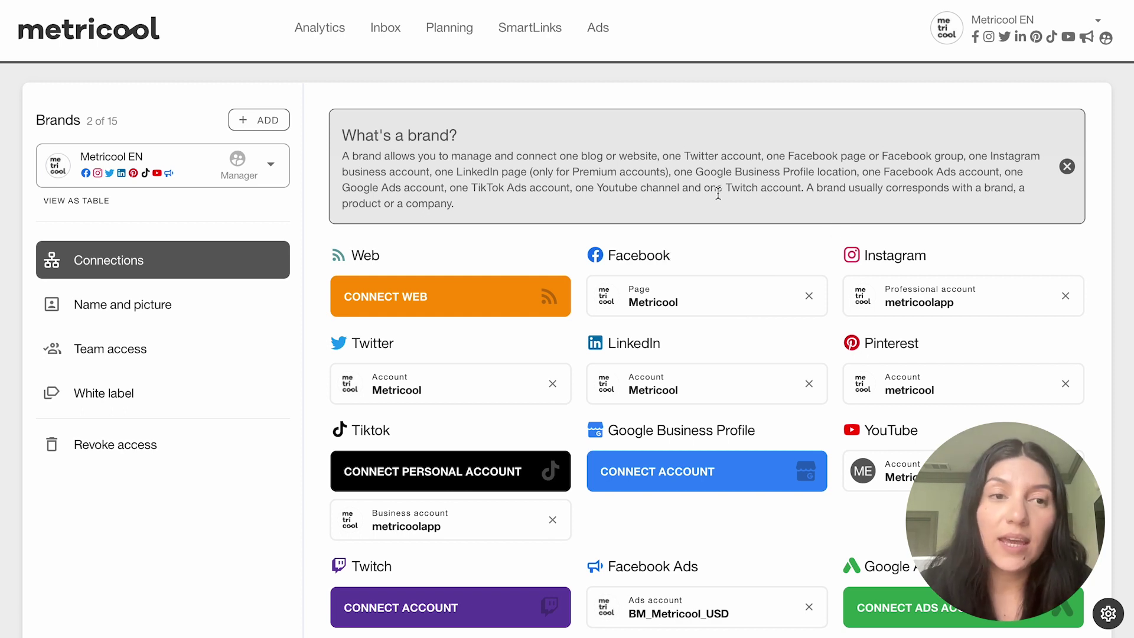
# Switch the active brand to Metricool ES
pyautogui.click(977, 23)
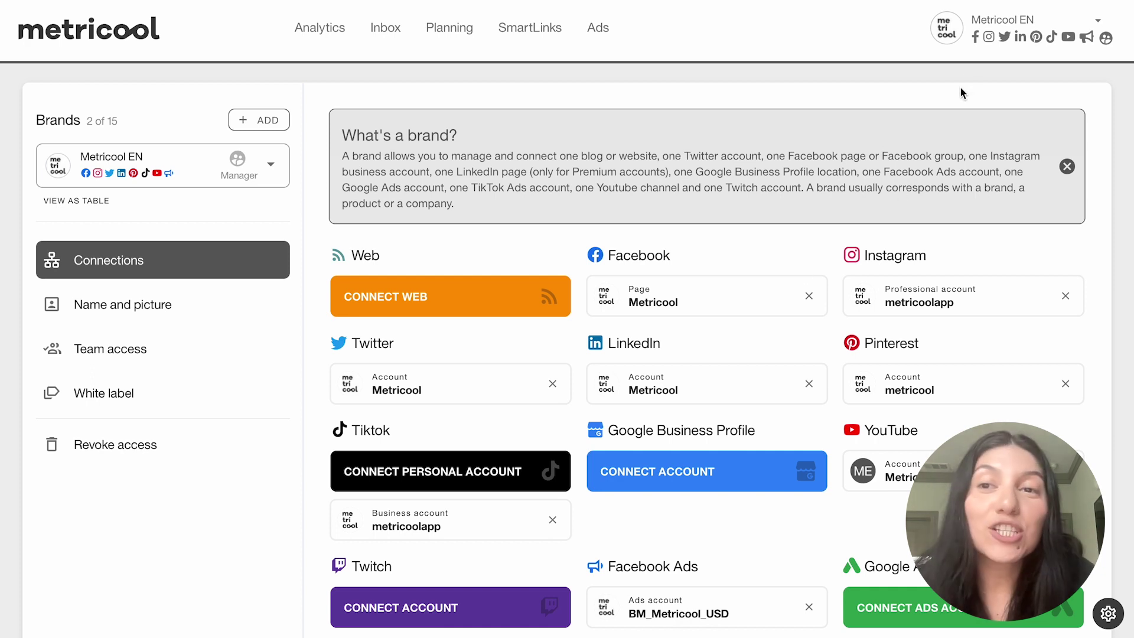
pyautogui.click(957, 23)
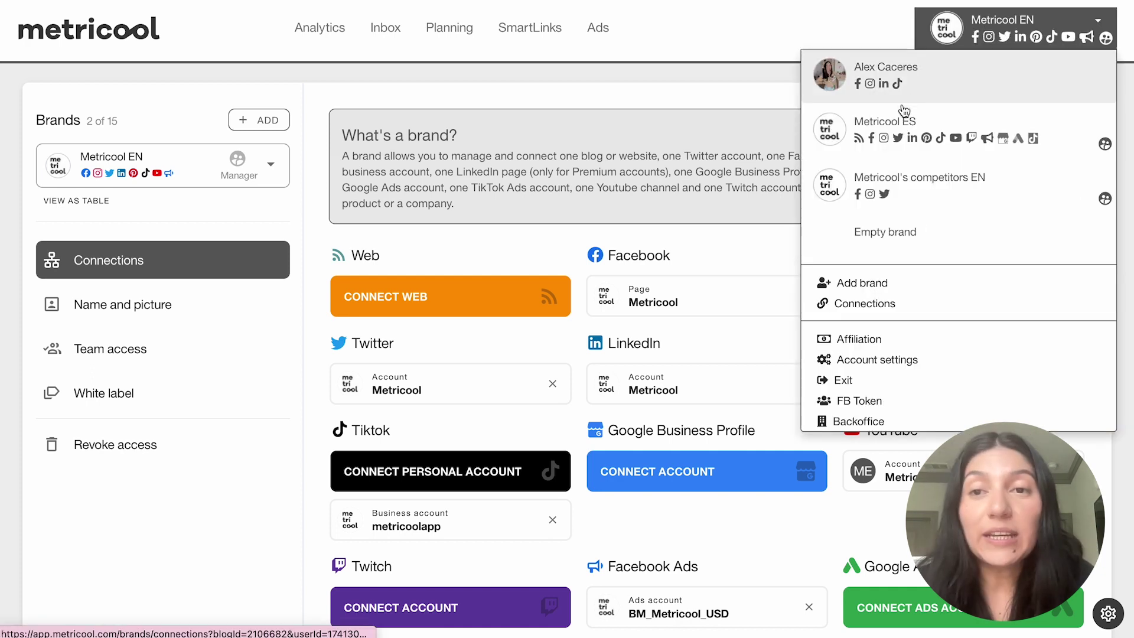
pyautogui.click(895, 144)
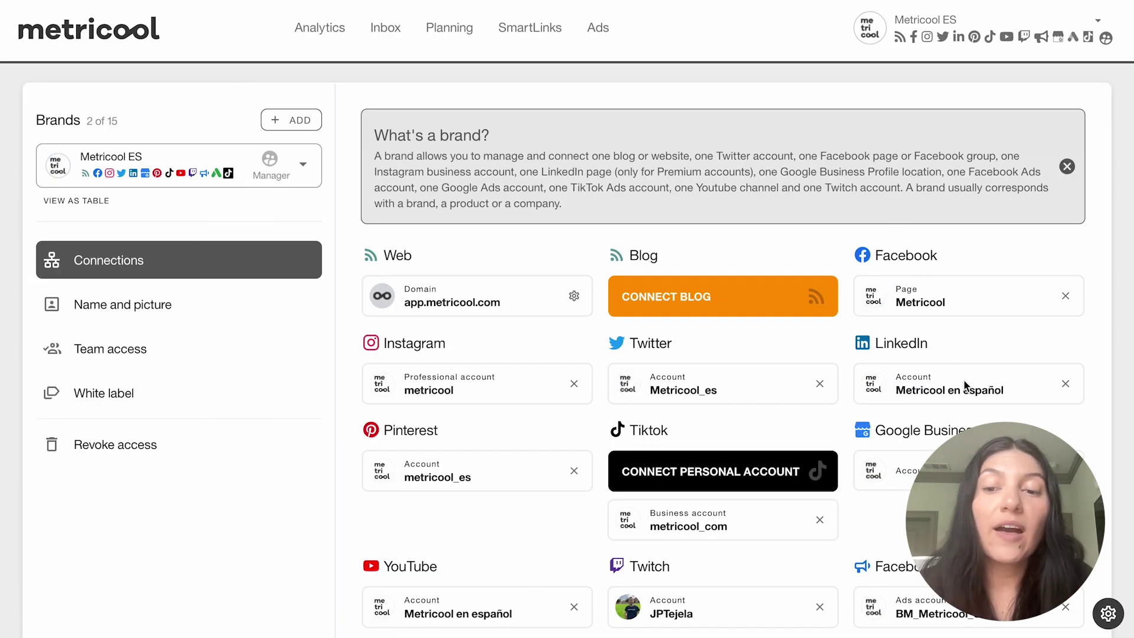
# Open the Google Business Profile analytics for the Metricool ES brand
pyautogui.scroll(-1, 964, 381)
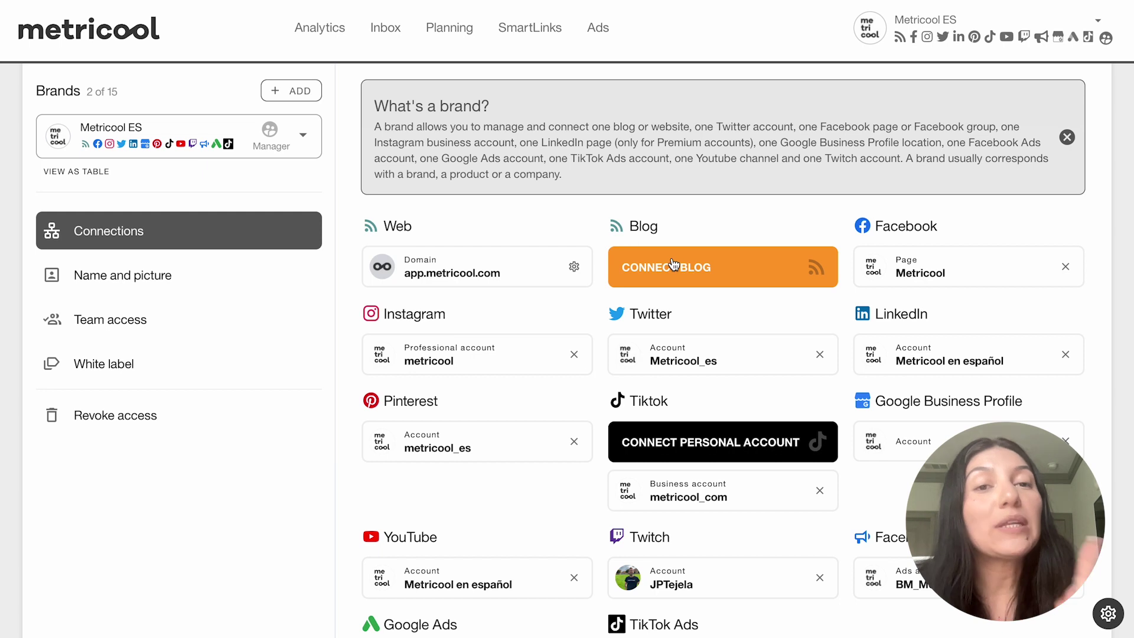
pyautogui.click(315, 33)
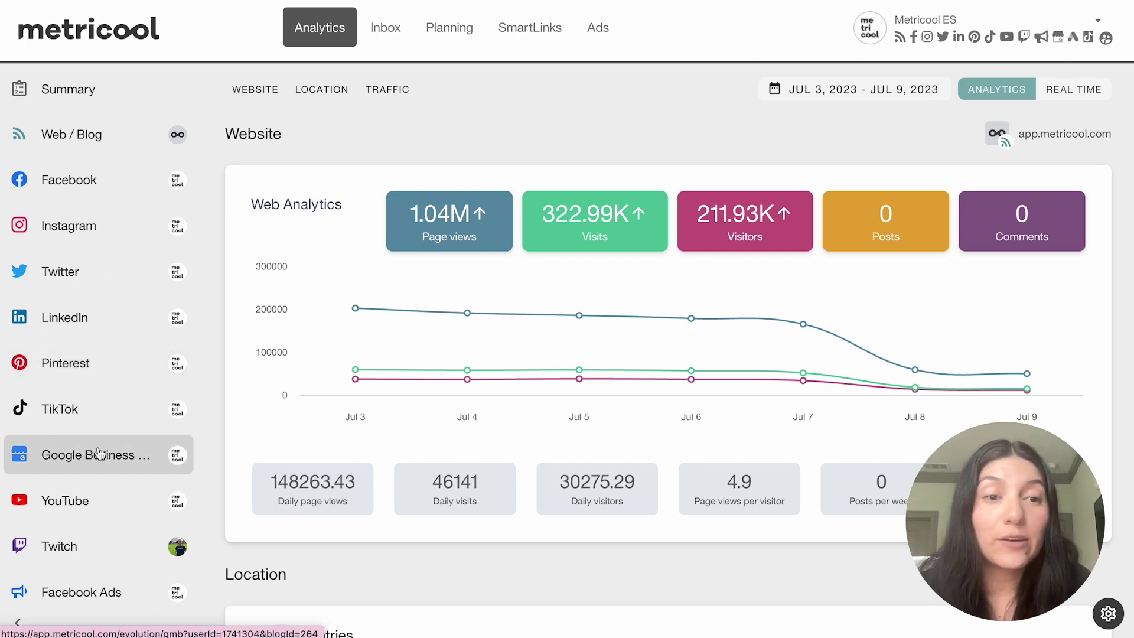
pyautogui.click(75, 455)
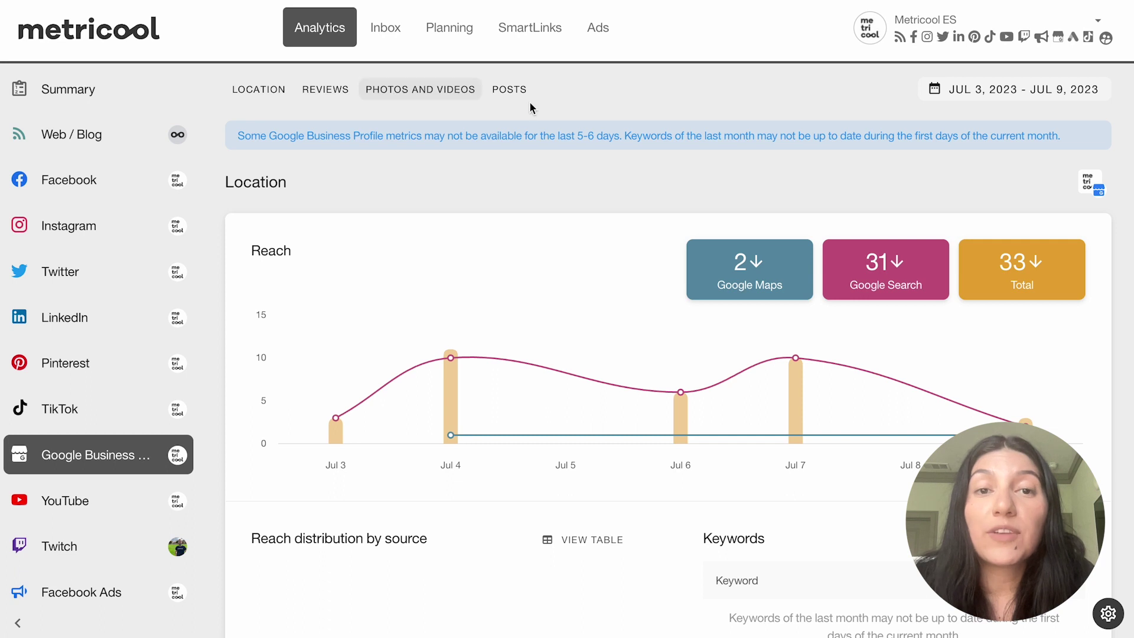
# Set the analytics date range to December 1, 2022 through January 31, 2023
pyautogui.click(1044, 89)
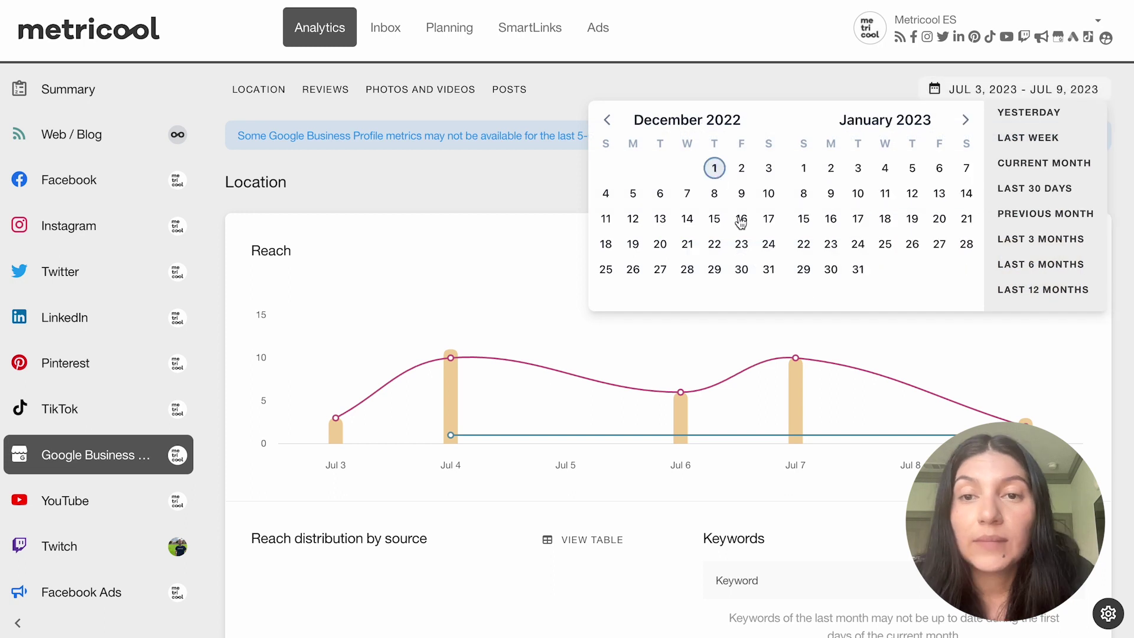
pyautogui.click(769, 269)
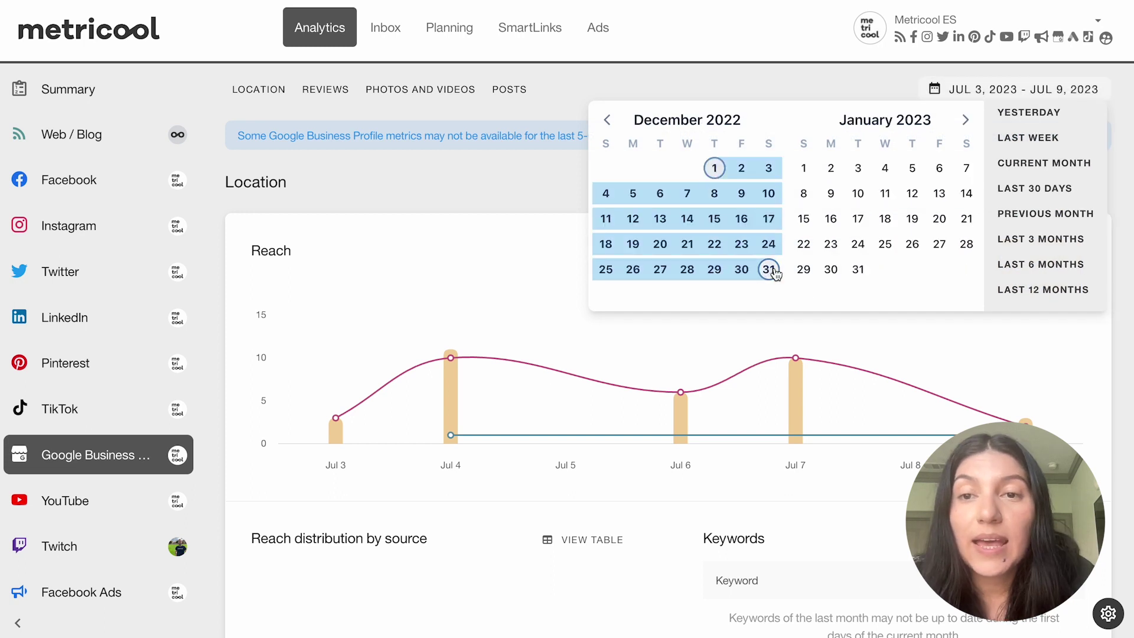
pyautogui.click(859, 270)
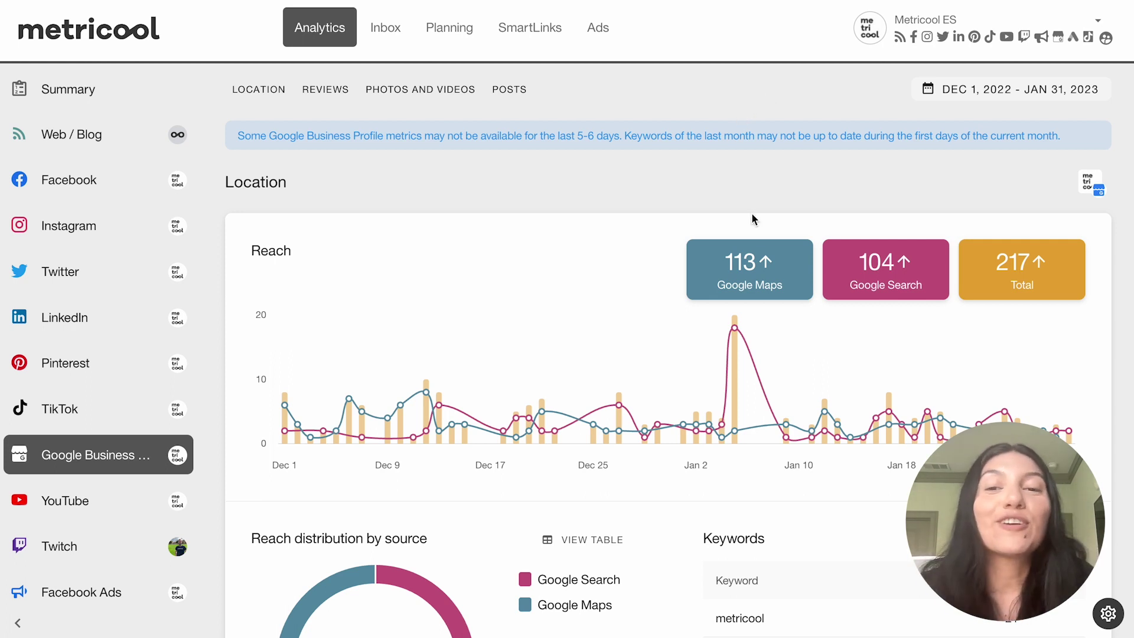
# Isolate the Google Maps series in the Reach chart by hiding Total and Google Search, and restore both series
pyautogui.scroll(-1, 675, 373)
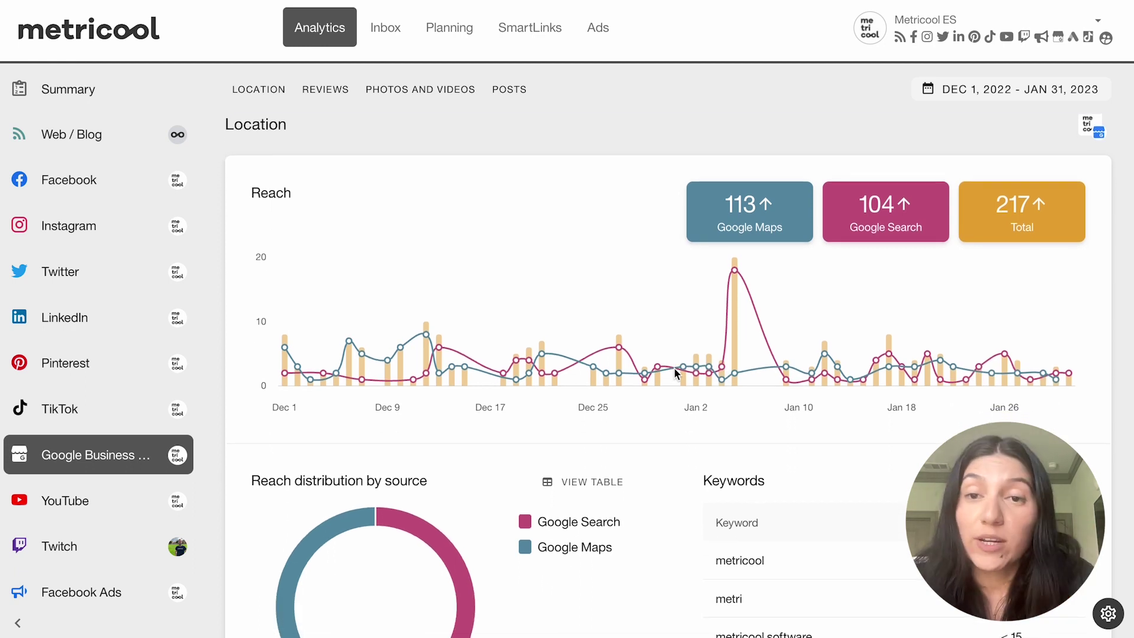
pyautogui.moveTo(762, 208)
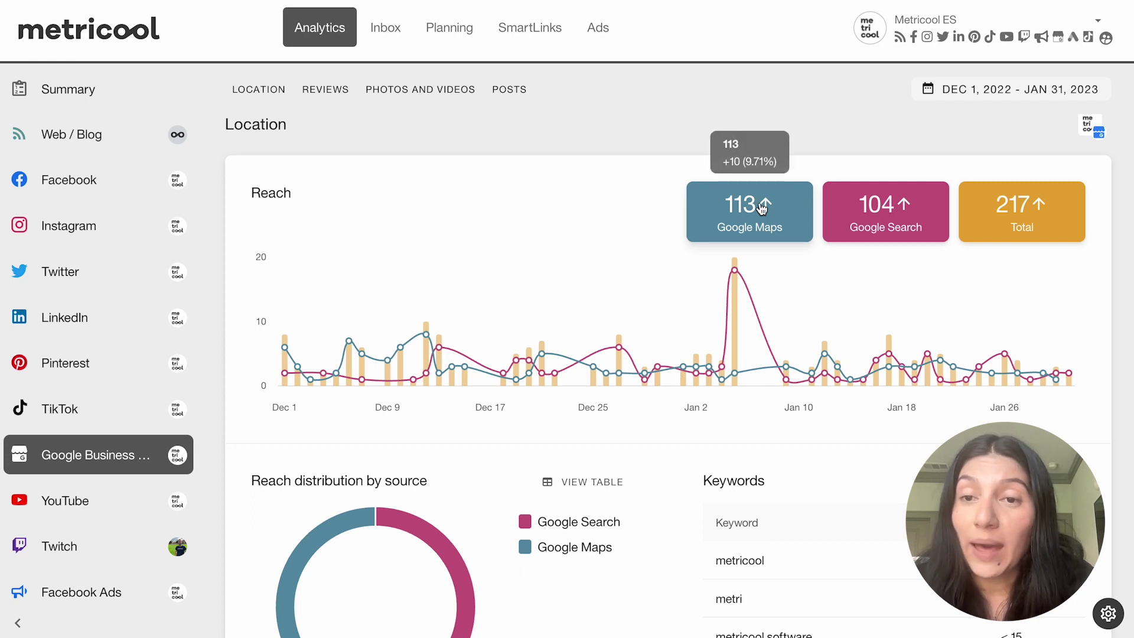
pyautogui.moveTo(1016, 213)
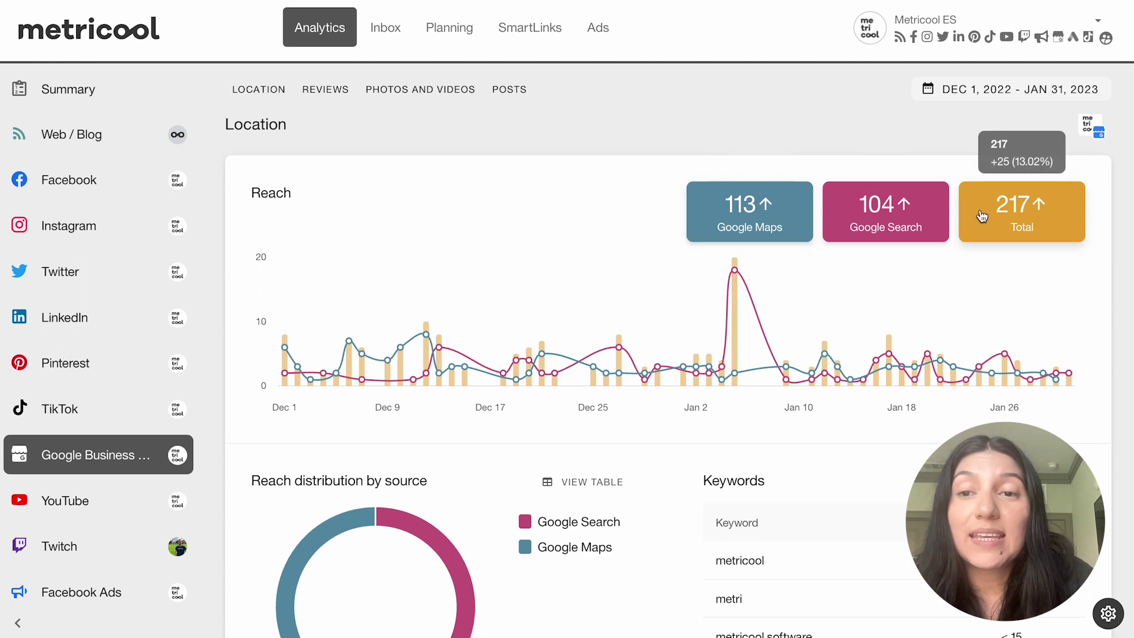
pyautogui.click(1001, 215)
pyautogui.click(889, 214)
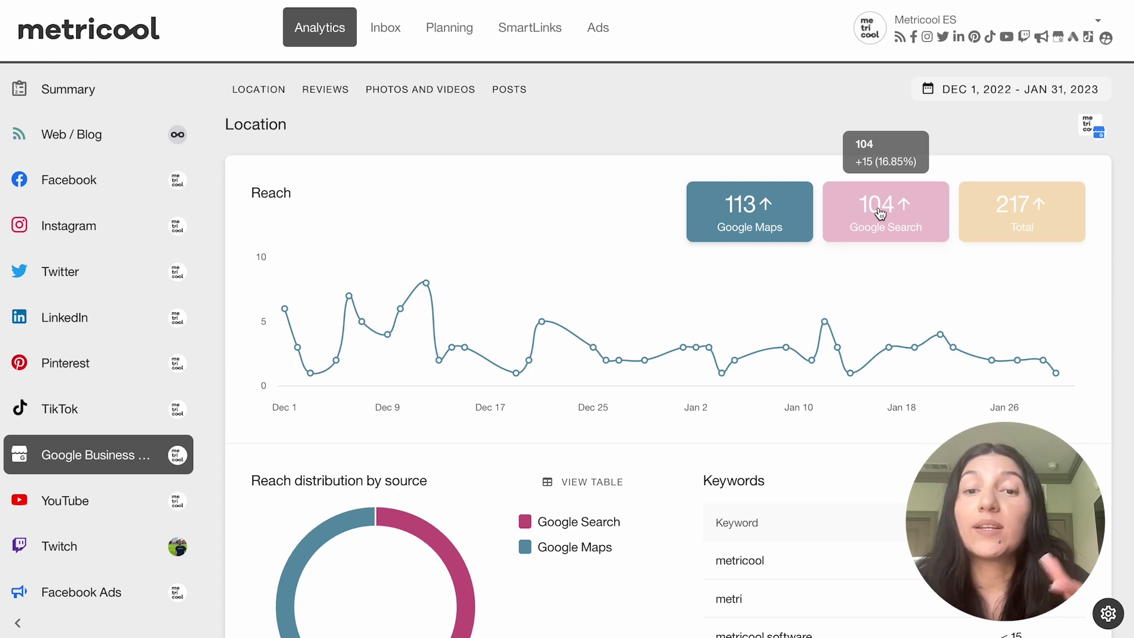
pyautogui.click(880, 212)
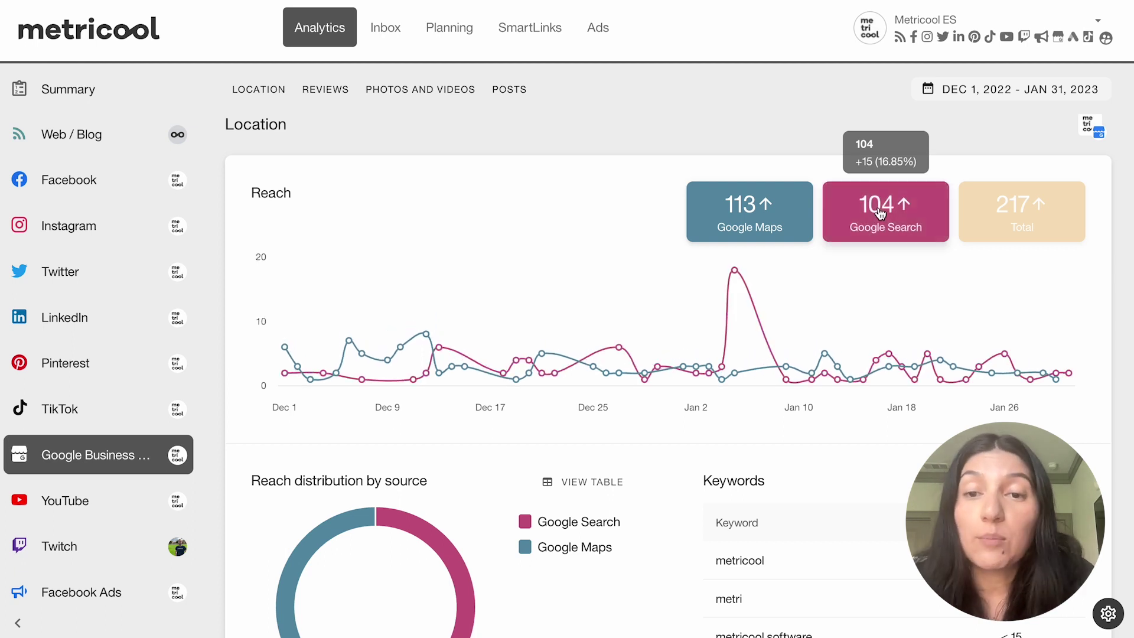
pyautogui.click(994, 219)
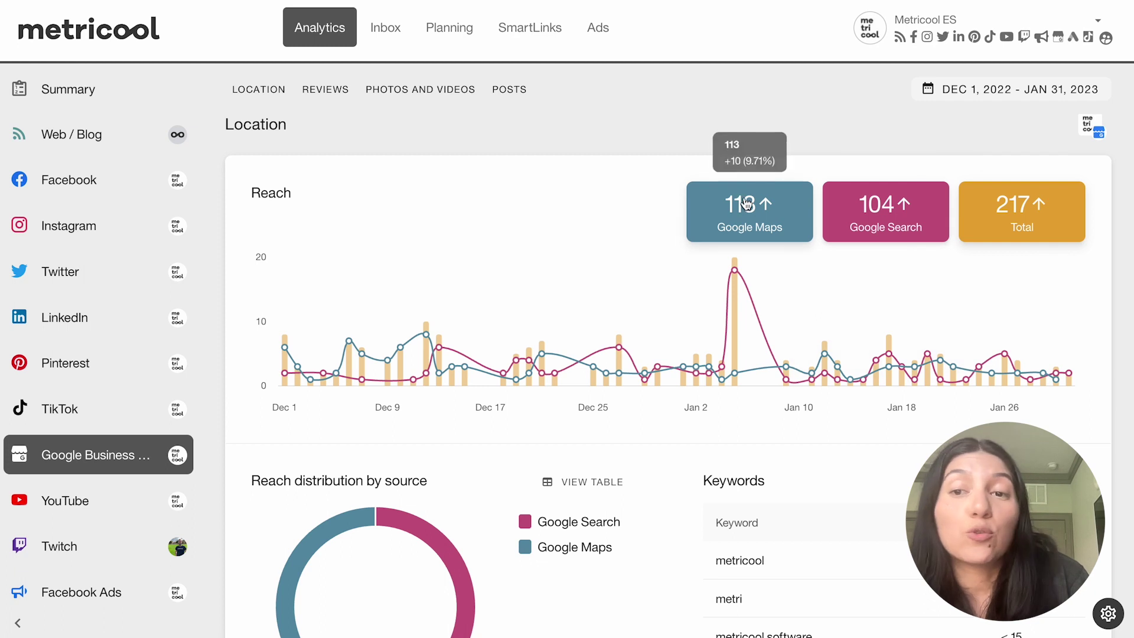
# Examine the keywords and click metrics, toggling the Total, Directions and Phone series off and on in the Clicks chart
pyautogui.scroll(-1, 1014, 405)
pyautogui.scroll(-3, 1013, 403)
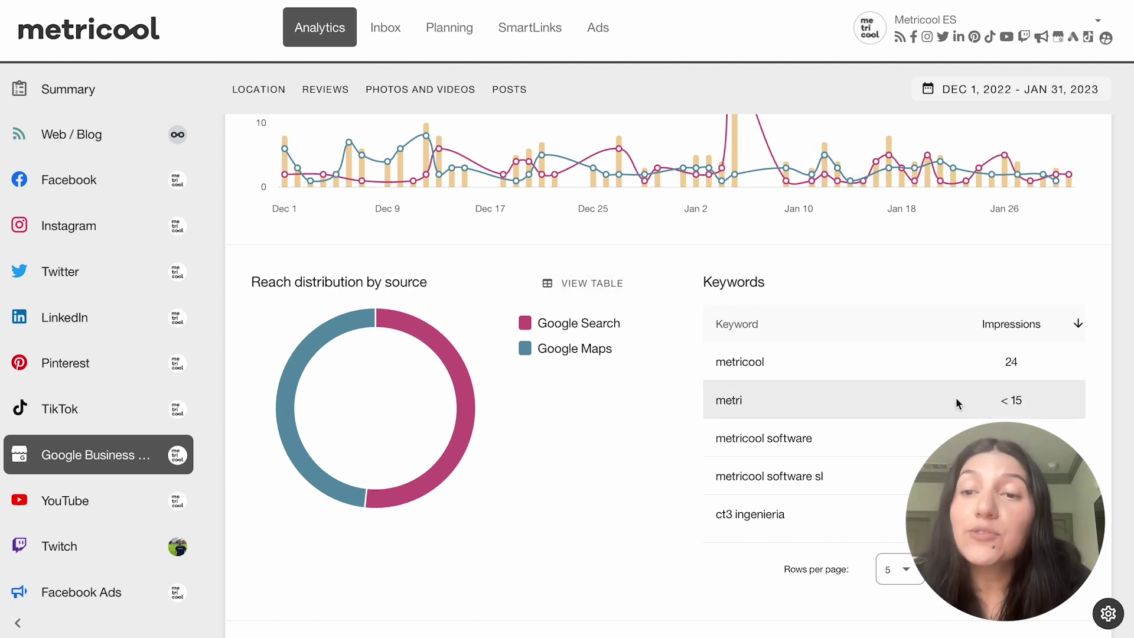
pyautogui.scroll(-1, 675, 463)
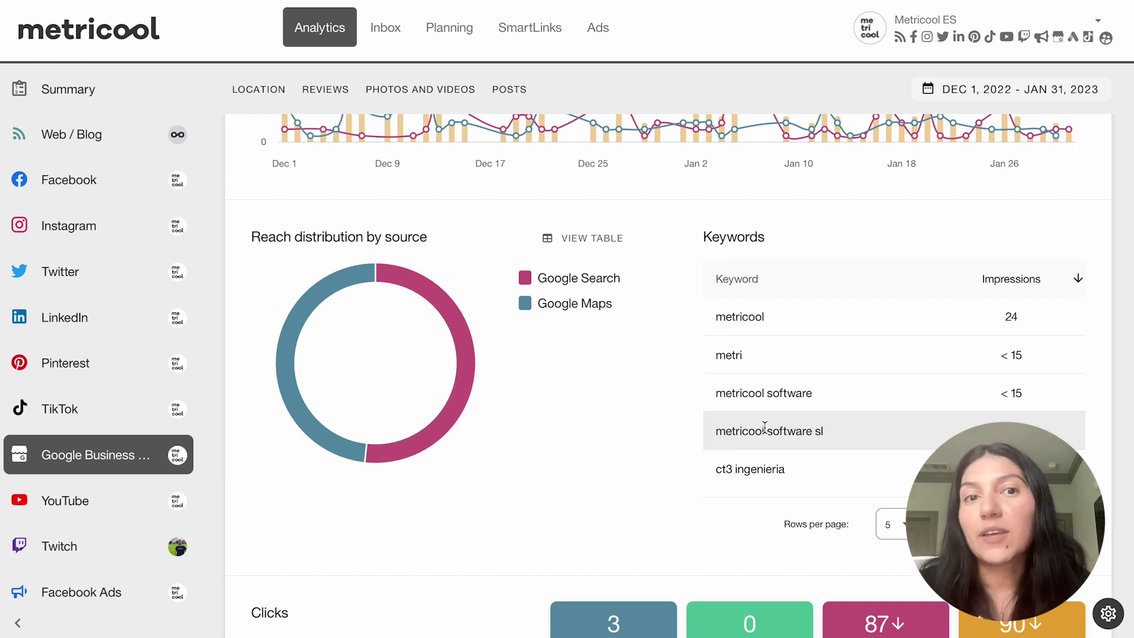
pyautogui.scroll(-6, 764, 428)
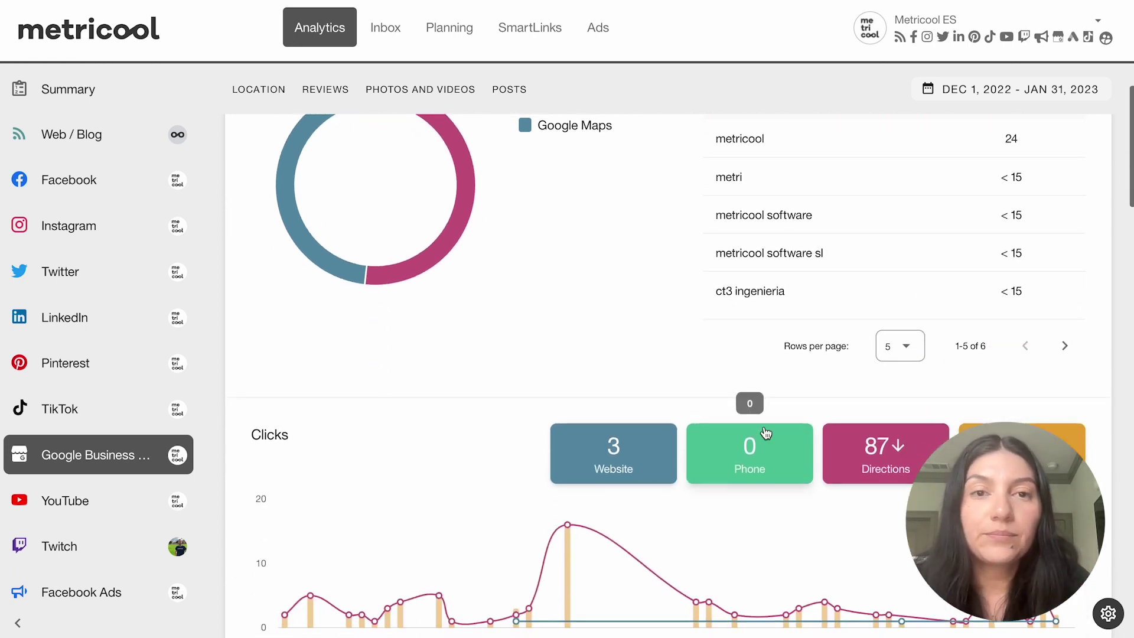
pyautogui.scroll(1, 764, 431)
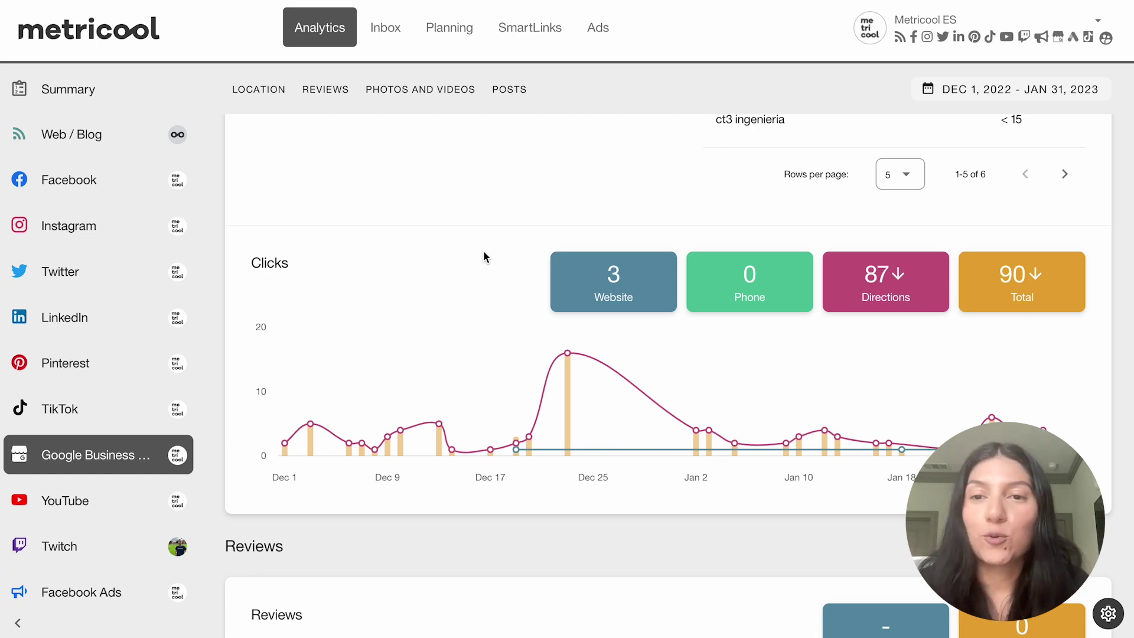
pyautogui.moveTo(615, 291)
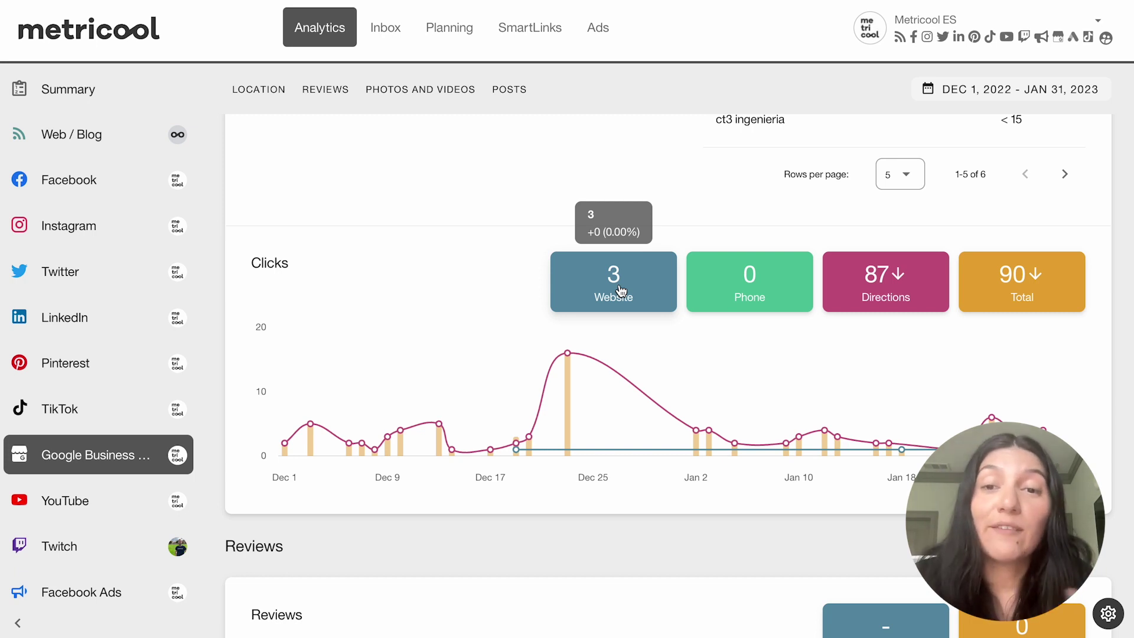
pyautogui.moveTo(720, 275)
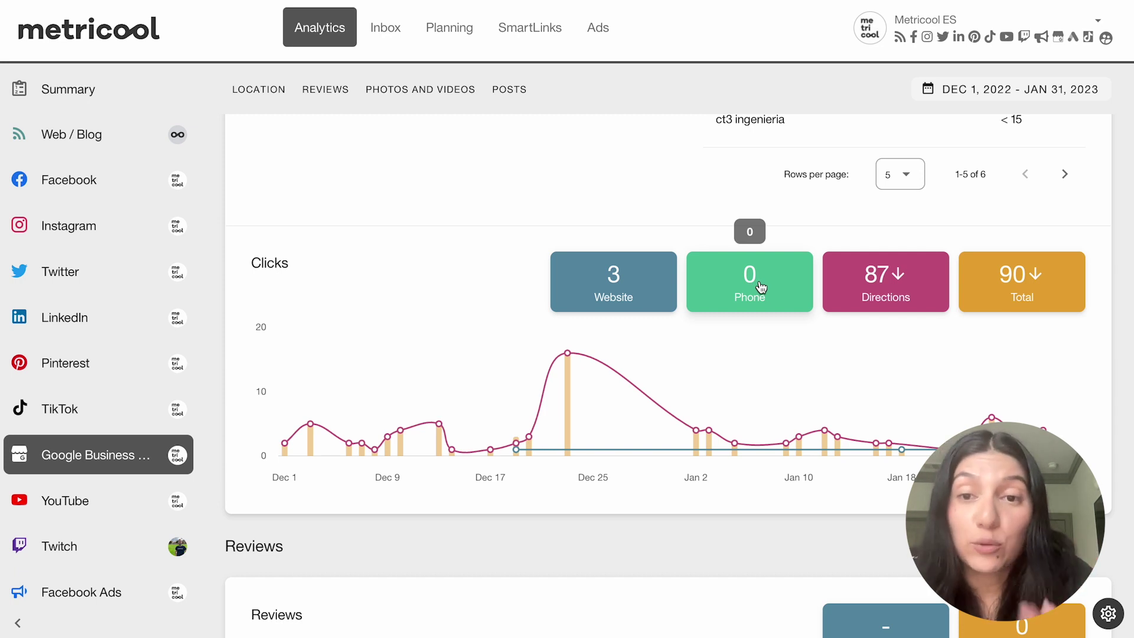
pyautogui.moveTo(863, 274)
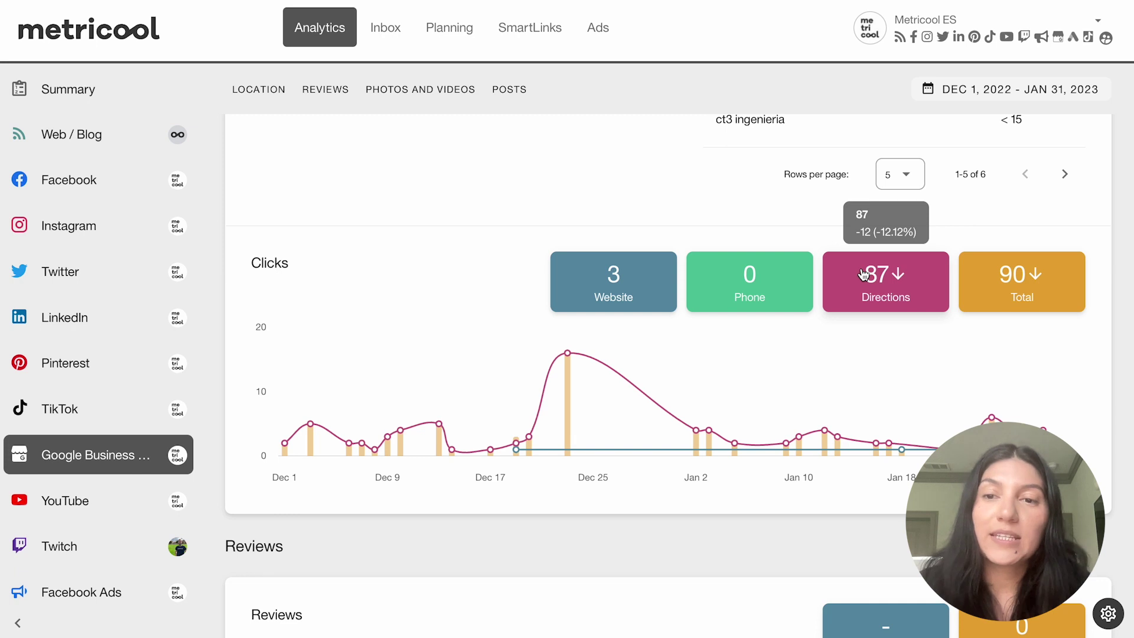
pyautogui.click(1017, 278)
pyautogui.click(889, 276)
pyautogui.click(783, 282)
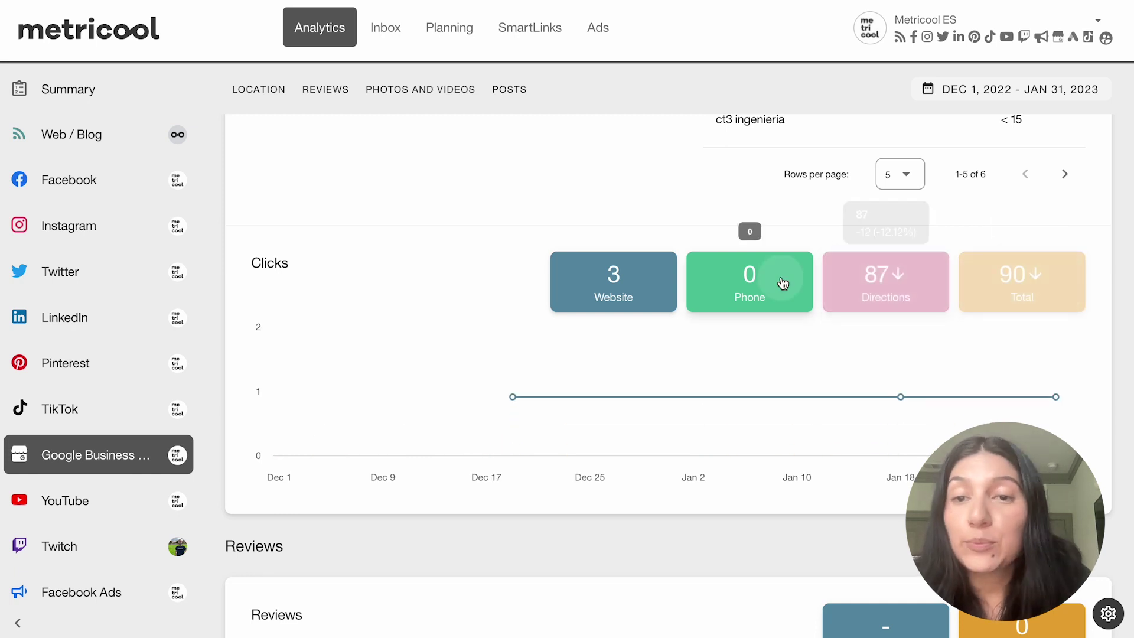
pyautogui.click(886, 280)
pyautogui.click(1004, 282)
pyautogui.click(697, 292)
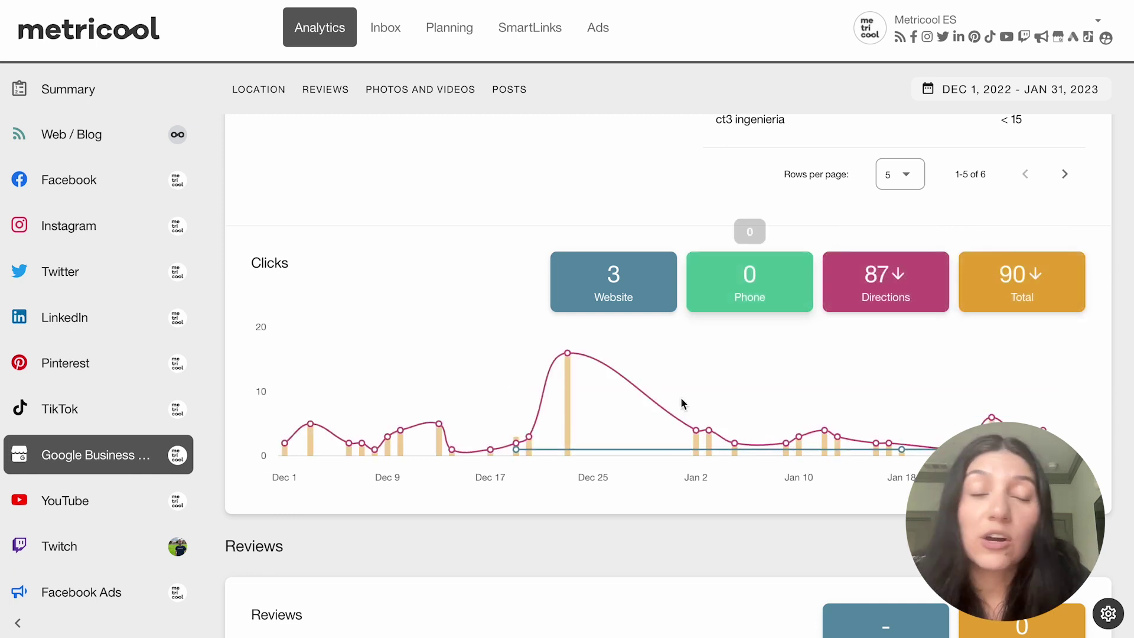
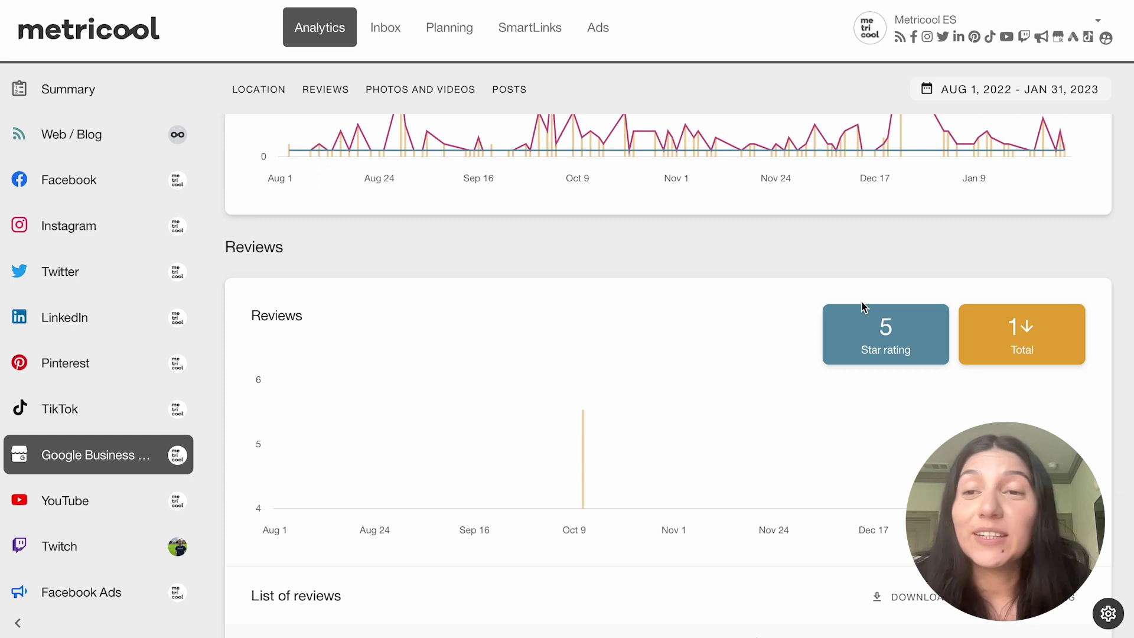
# Examine the star rating and review list in the Reviews section, and show and close the list's column options
pyautogui.scroll(-1, 863, 307)
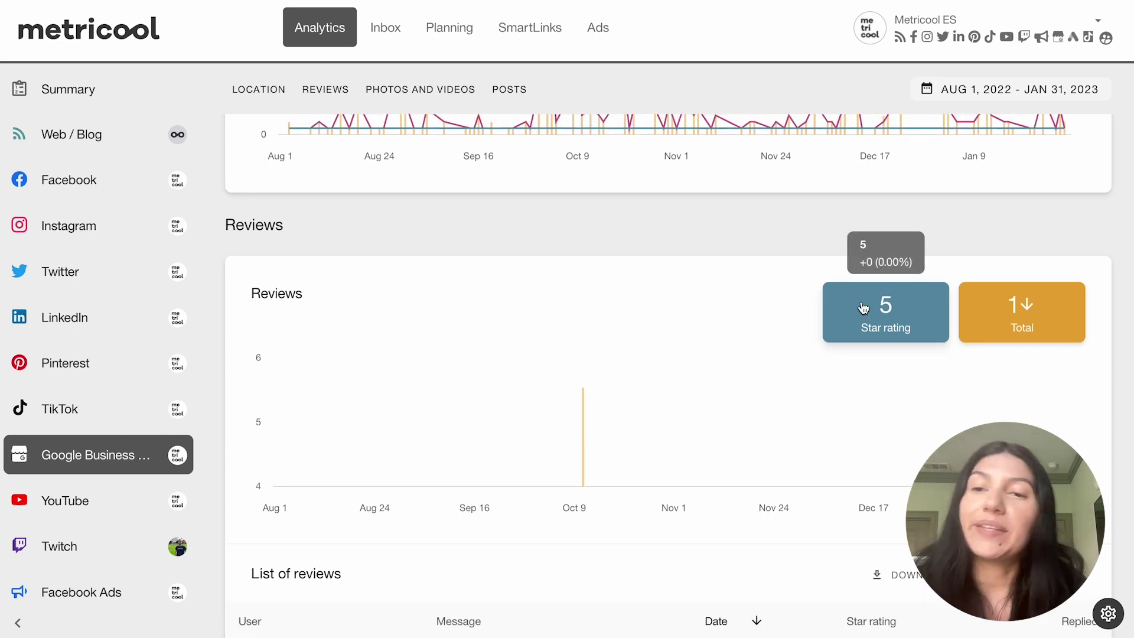
pyautogui.scroll(-3, 863, 307)
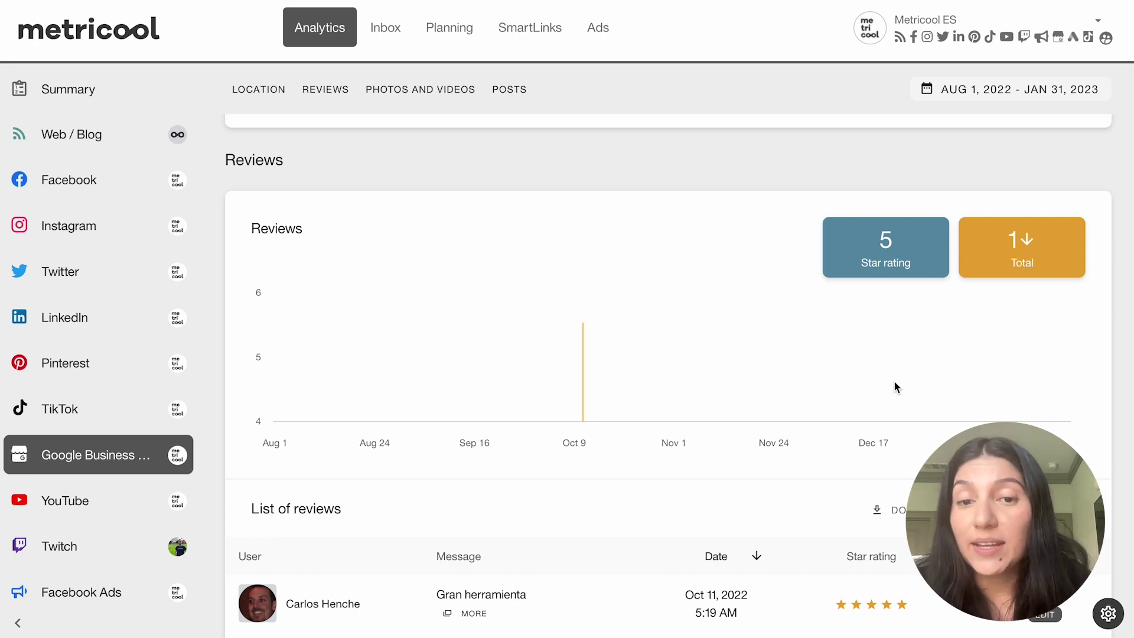
pyautogui.moveTo(889, 261)
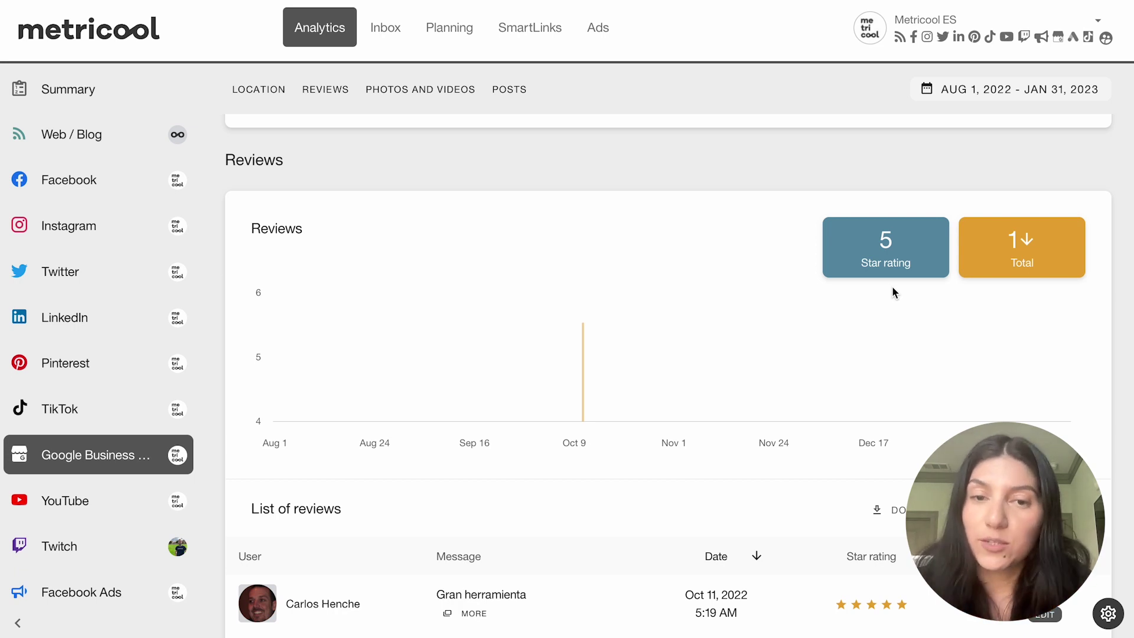
pyautogui.scroll(-2, 894, 291)
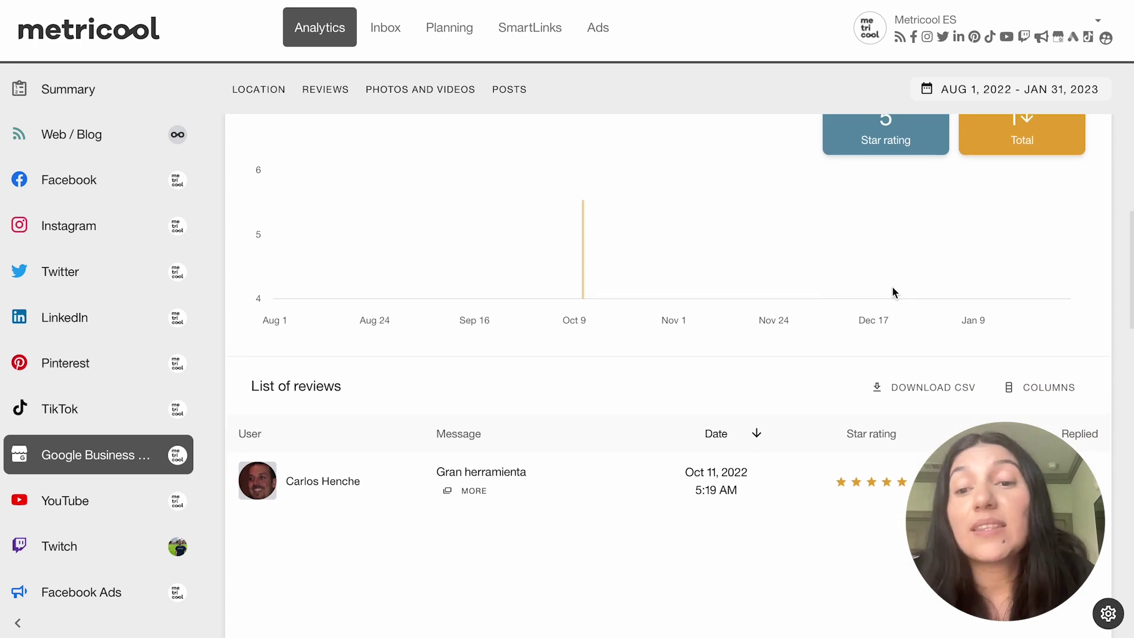
pyautogui.scroll(-1, 892, 288)
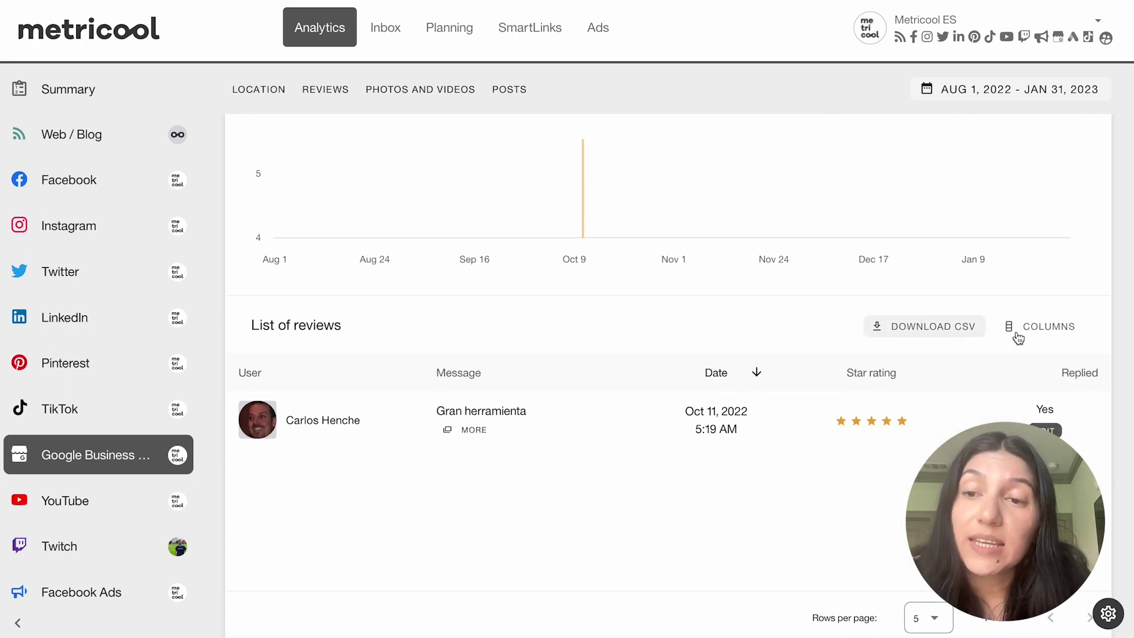
pyautogui.click(1040, 326)
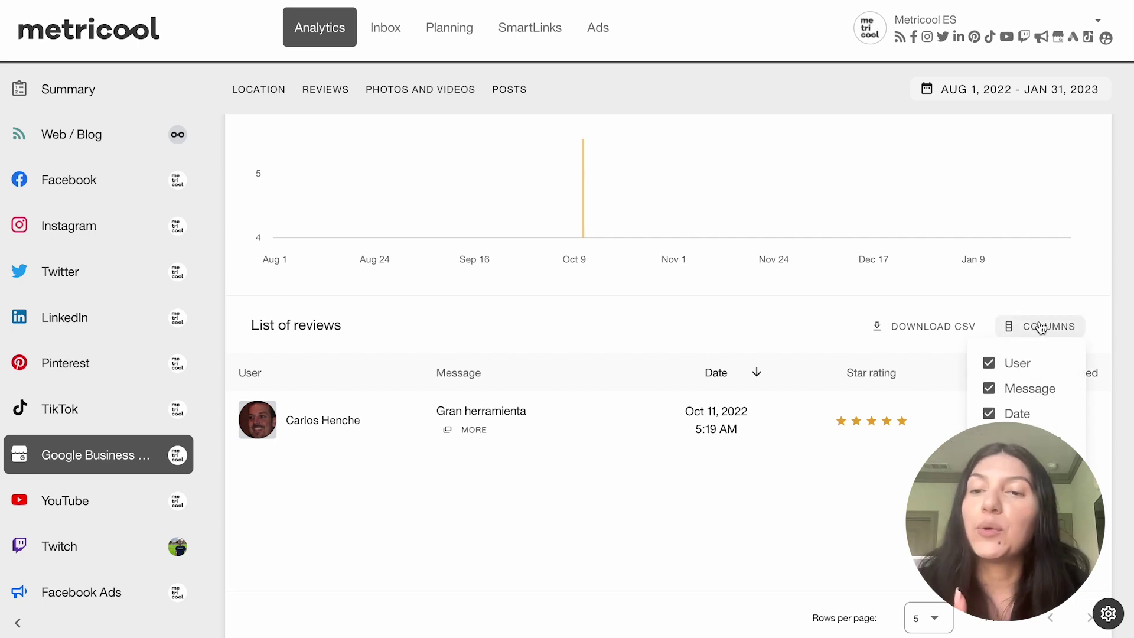
pyautogui.click(1040, 328)
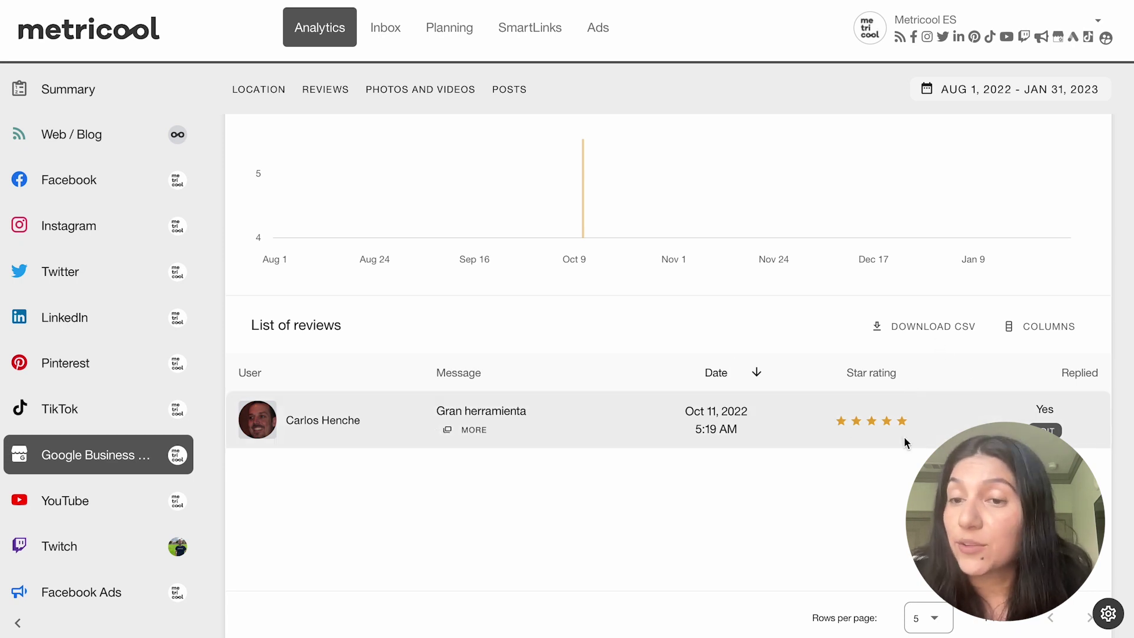
# Open the existing reply to the "Gran herramienta" review for editing
pyautogui.scroll(4, 731, 233)
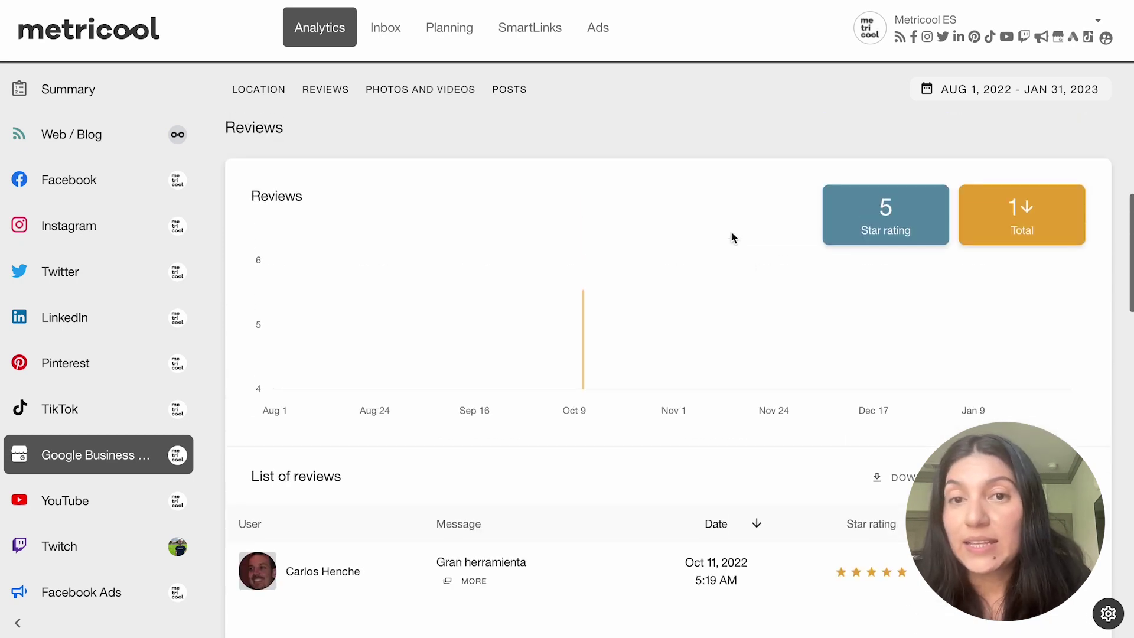
pyautogui.scroll(-2, 638, 396)
pyautogui.scroll(-2, 660, 413)
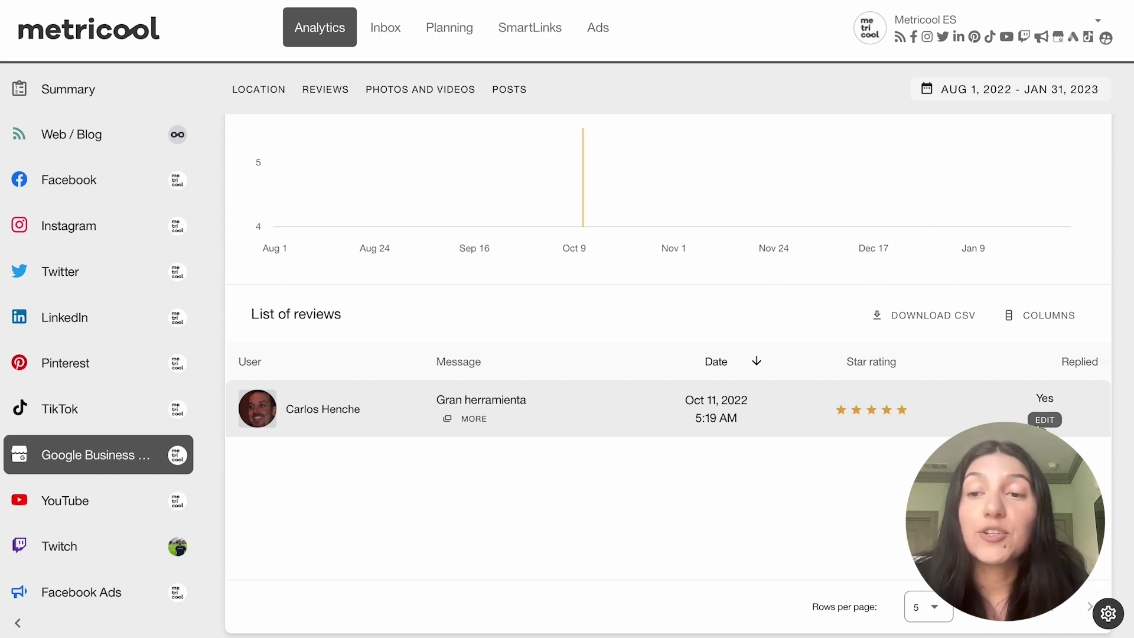
pyautogui.click(1043, 420)
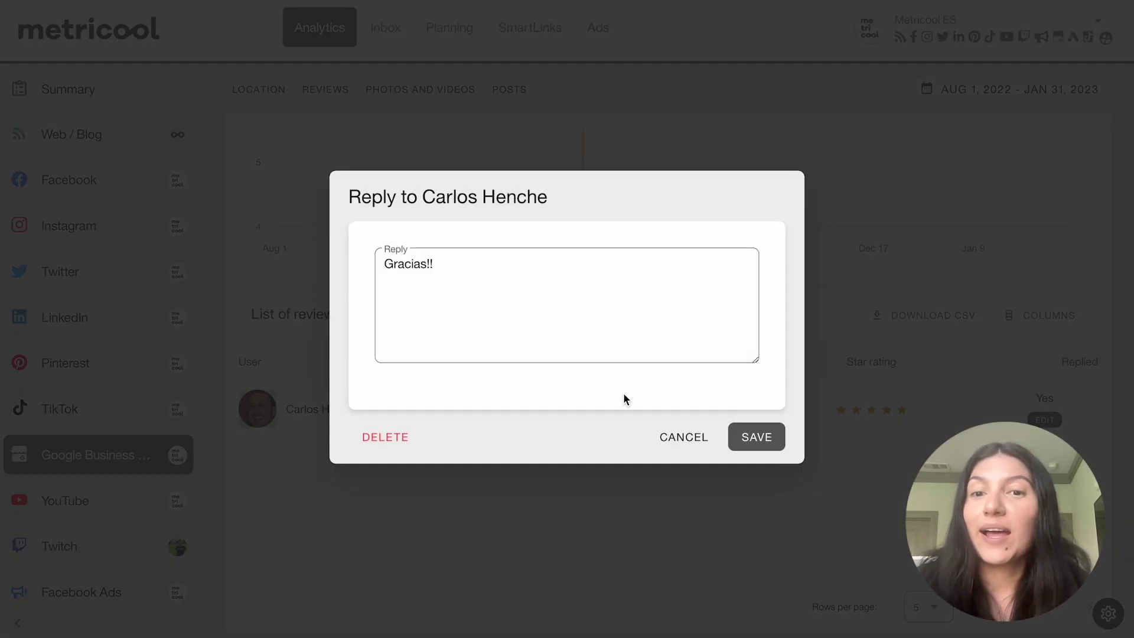
# Close the review reply without saving and view more details of the "Gran herramienta" review
pyautogui.click(686, 438)
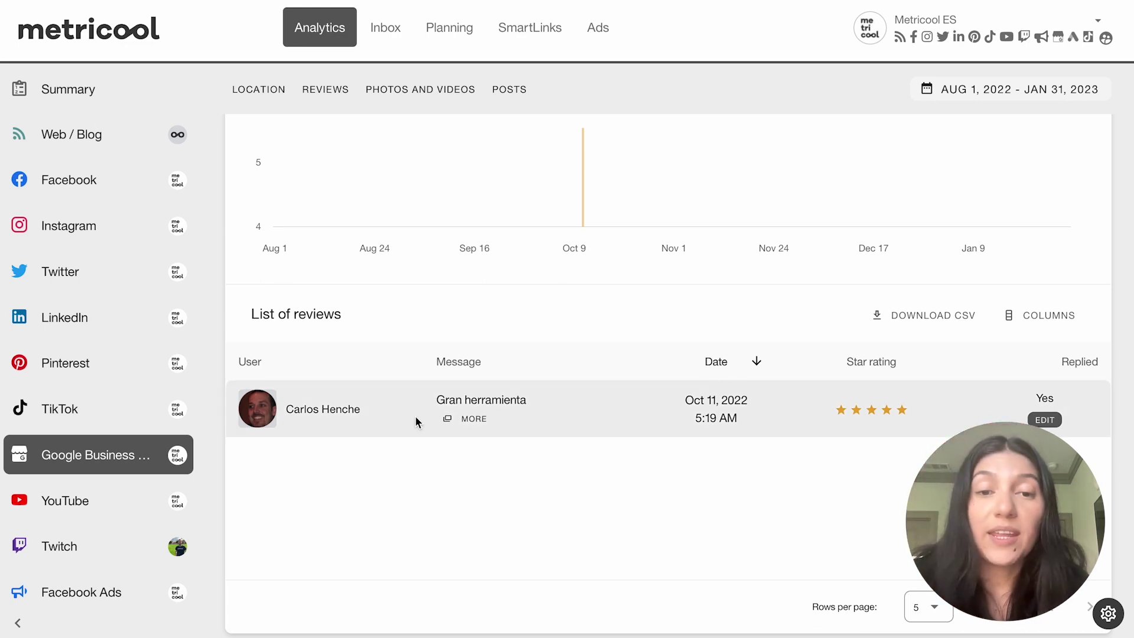
pyautogui.click(453, 419)
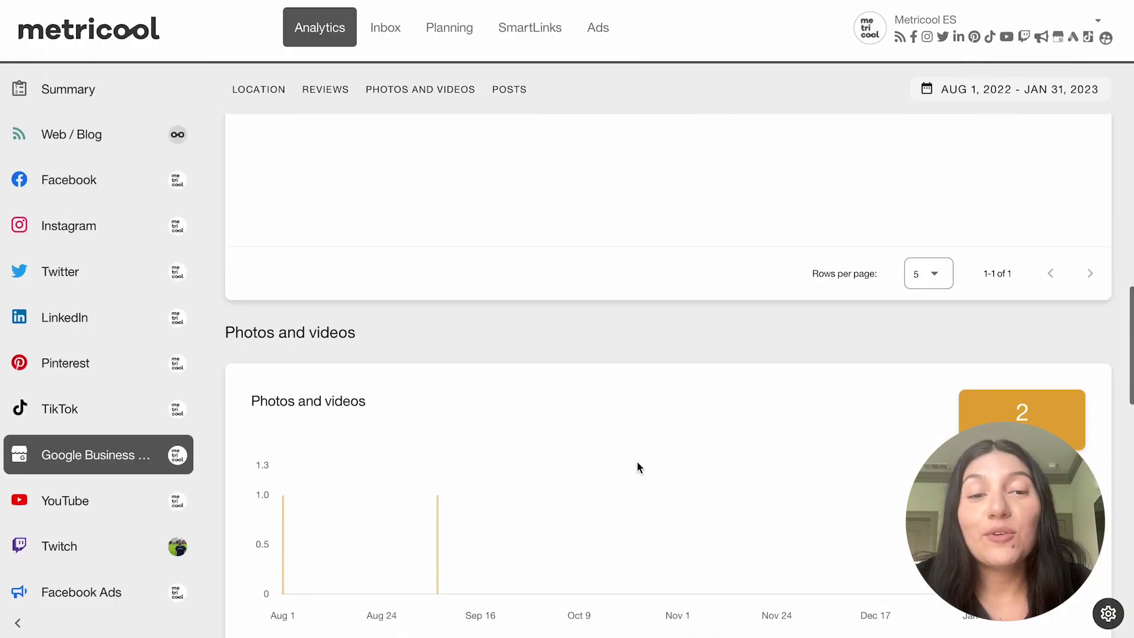
# Examine the Photos and videos chart and its list, and show and close the list's column options
pyautogui.scroll(-3, 638, 462)
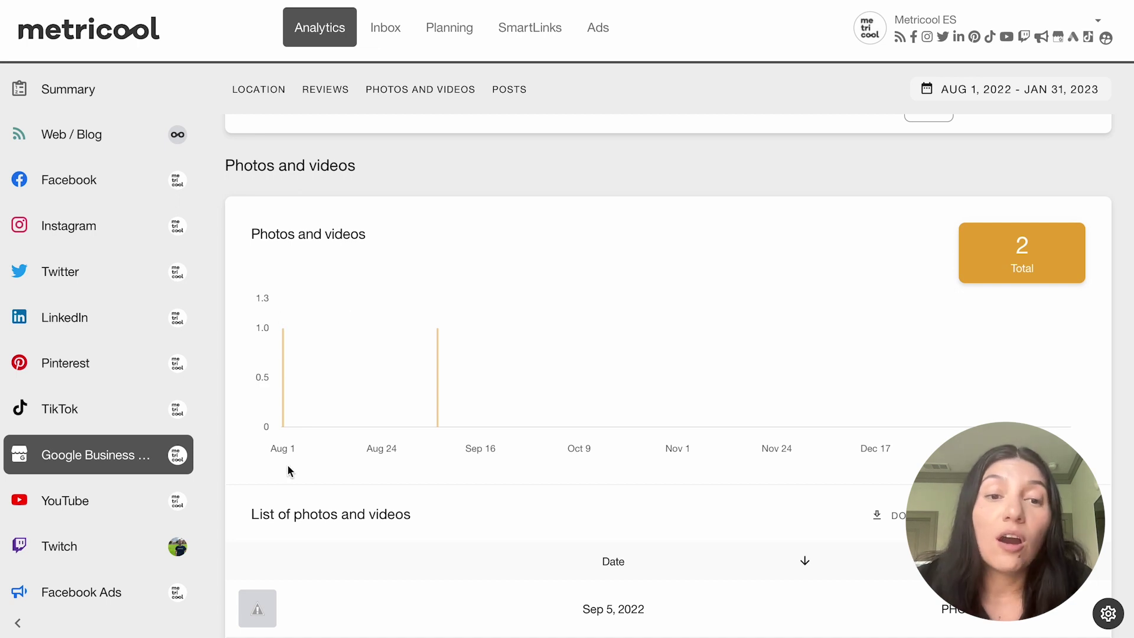
pyautogui.moveTo(439, 374)
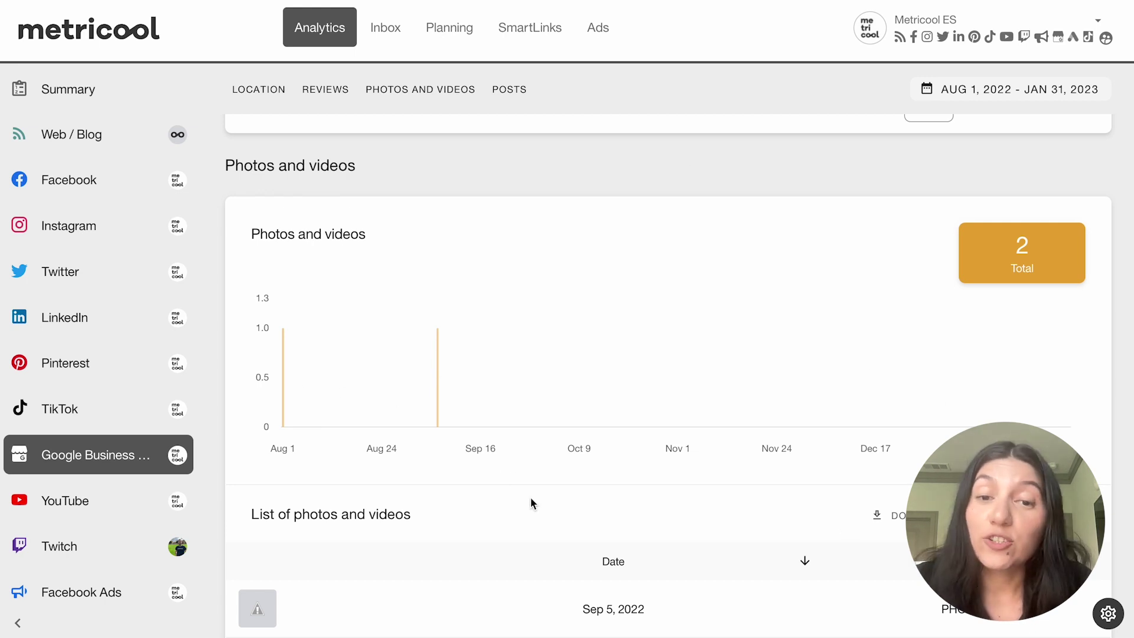
pyautogui.scroll(1, 530, 498)
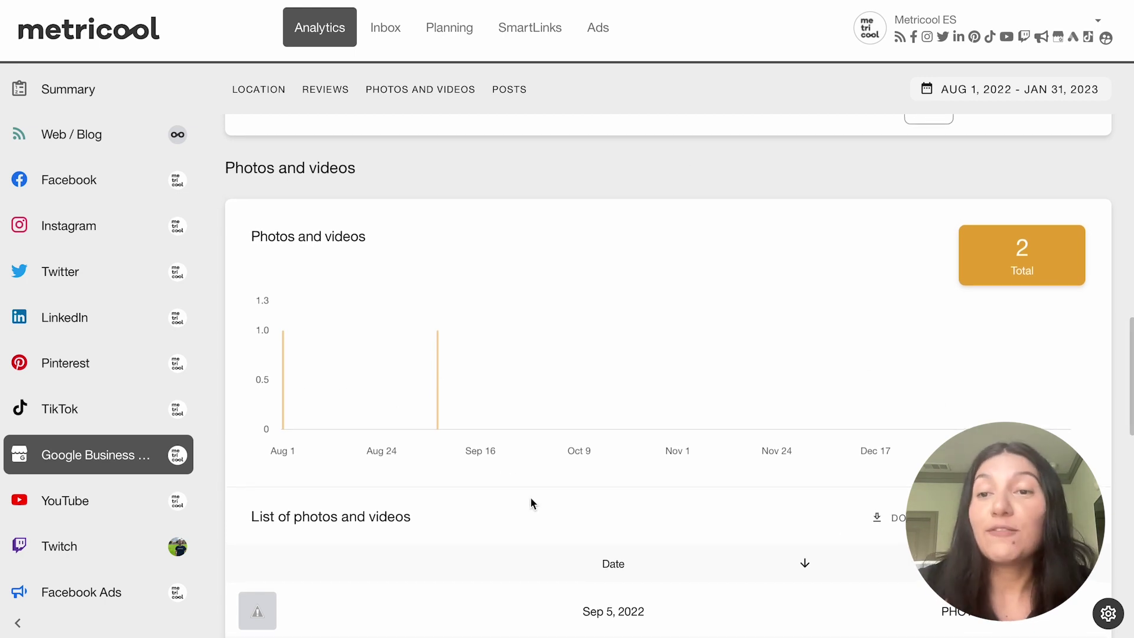
pyautogui.scroll(-3, 531, 499)
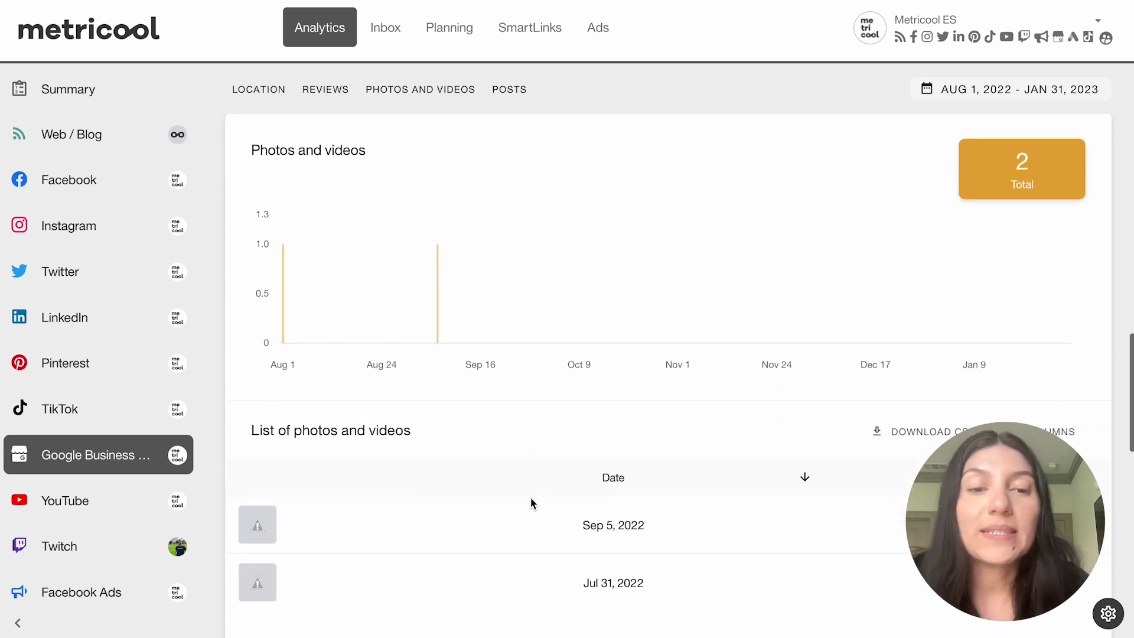
pyautogui.scroll(-1, 530, 497)
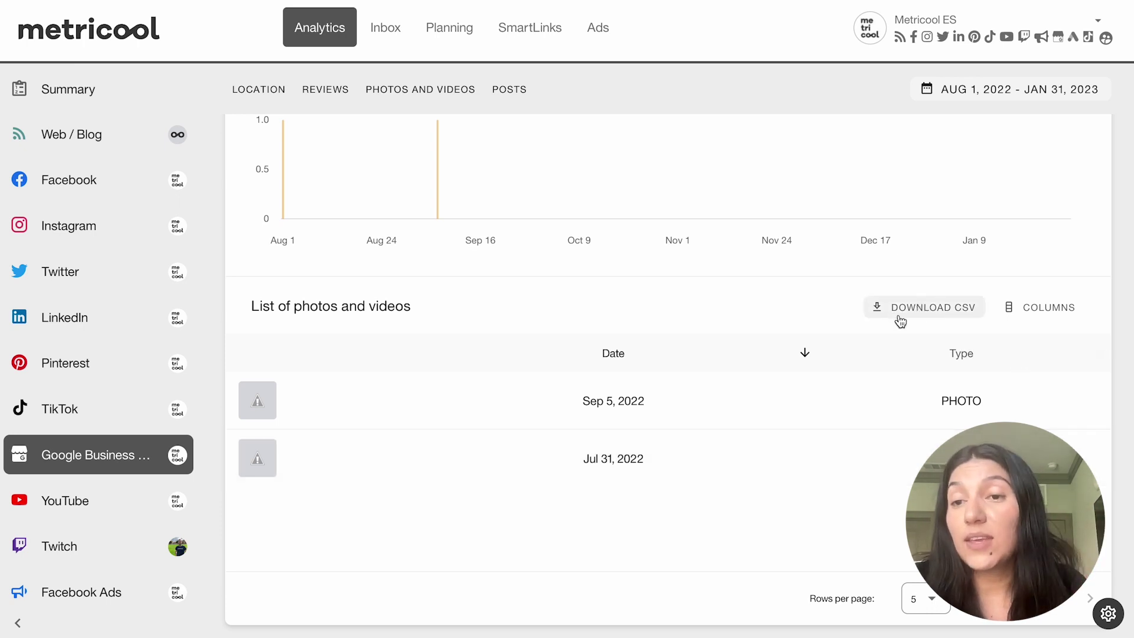
pyautogui.click(1025, 312)
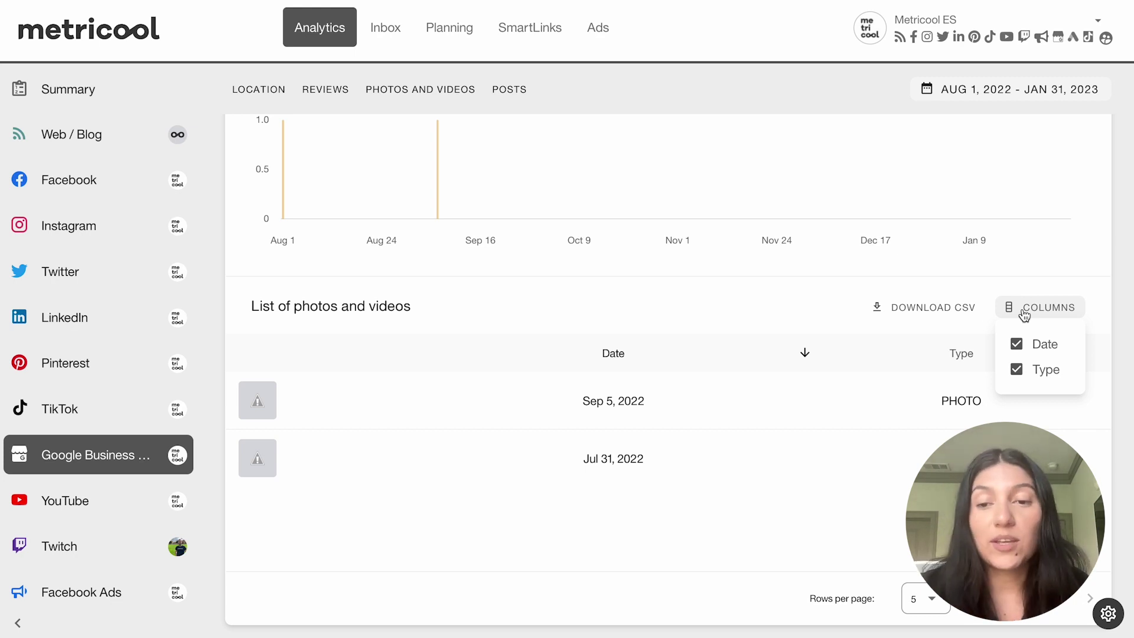
pyautogui.click(798, 518)
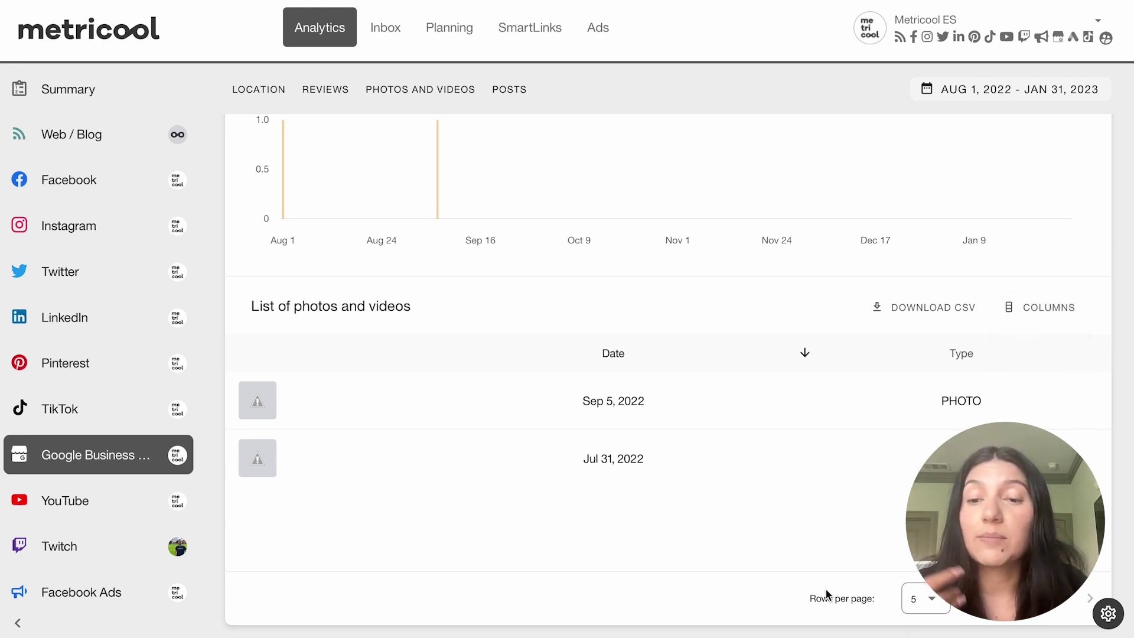
# Examine the Posts chart and the list of posts, and return to the Photos and videos section
pyautogui.scroll(-3, 832, 591)
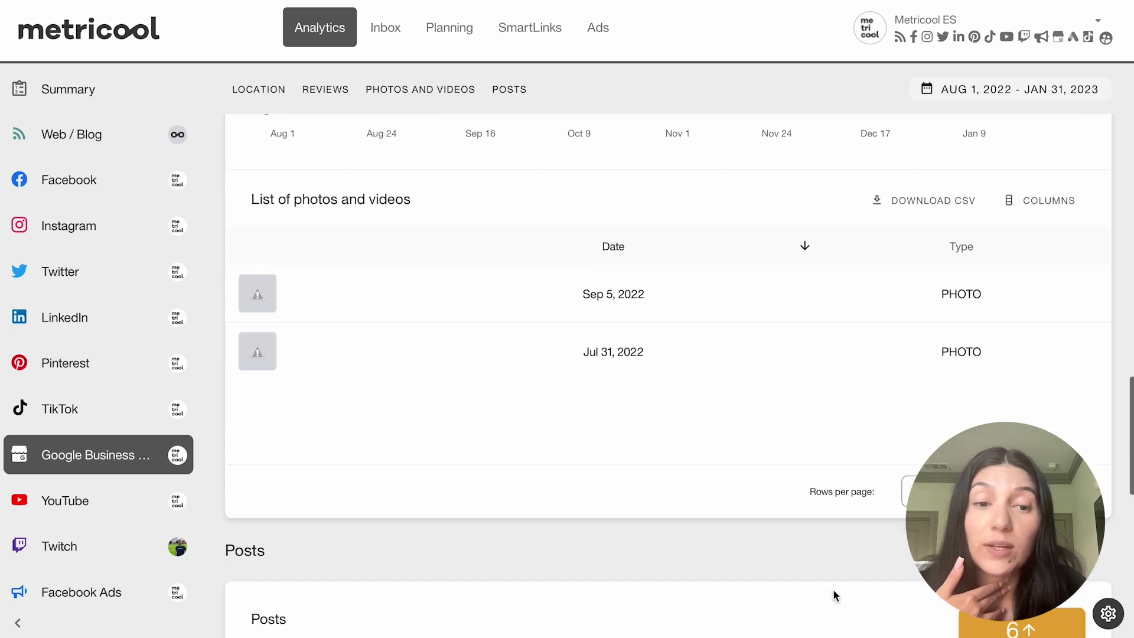
pyautogui.scroll(-5, 833, 591)
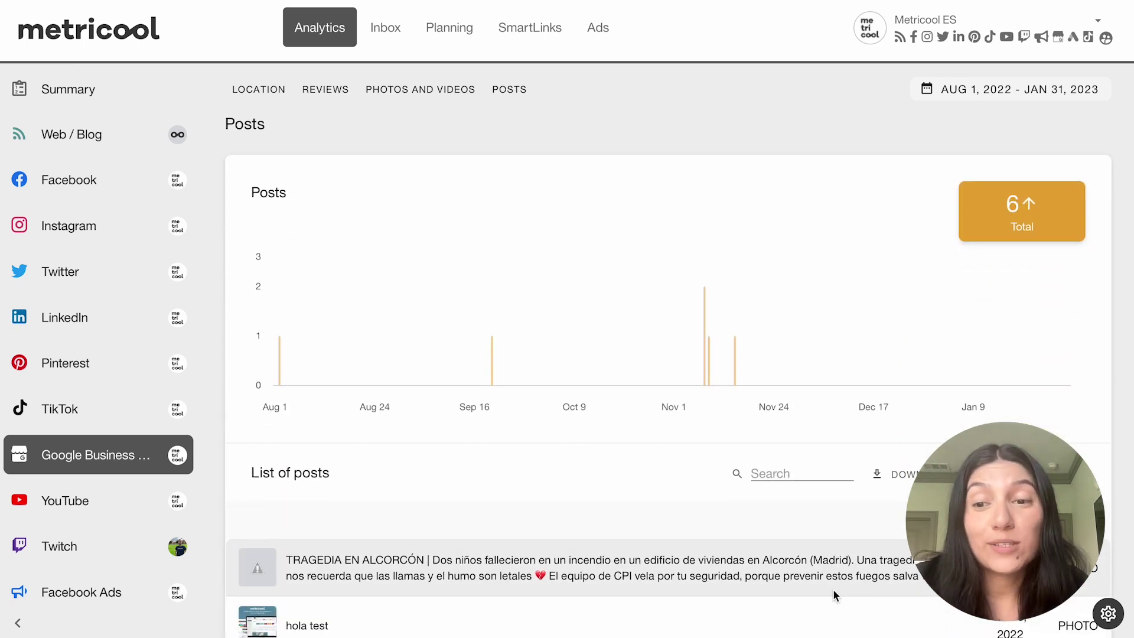
pyautogui.scroll(-1, 453, 242)
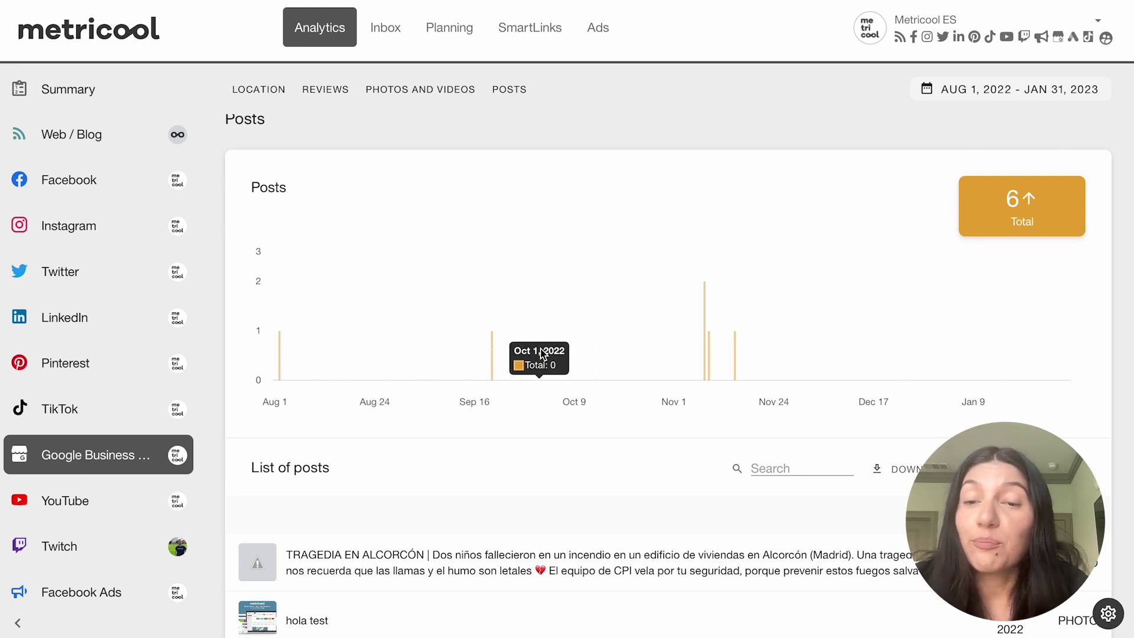
pyautogui.moveTo(1072, 207)
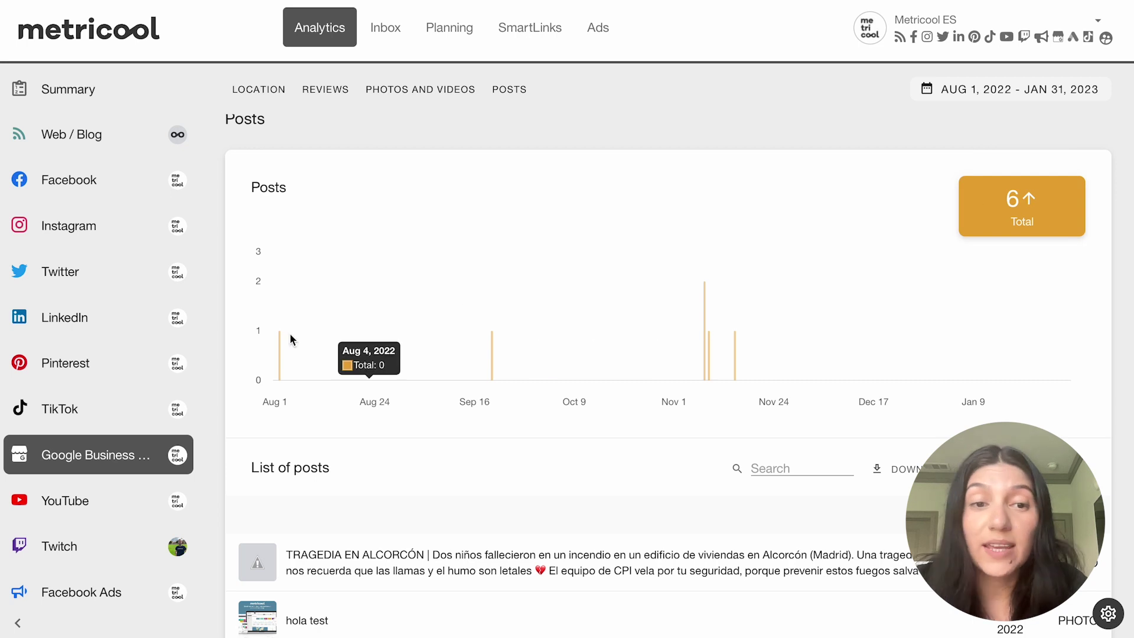
pyautogui.moveTo(280, 352)
pyautogui.moveTo(705, 329)
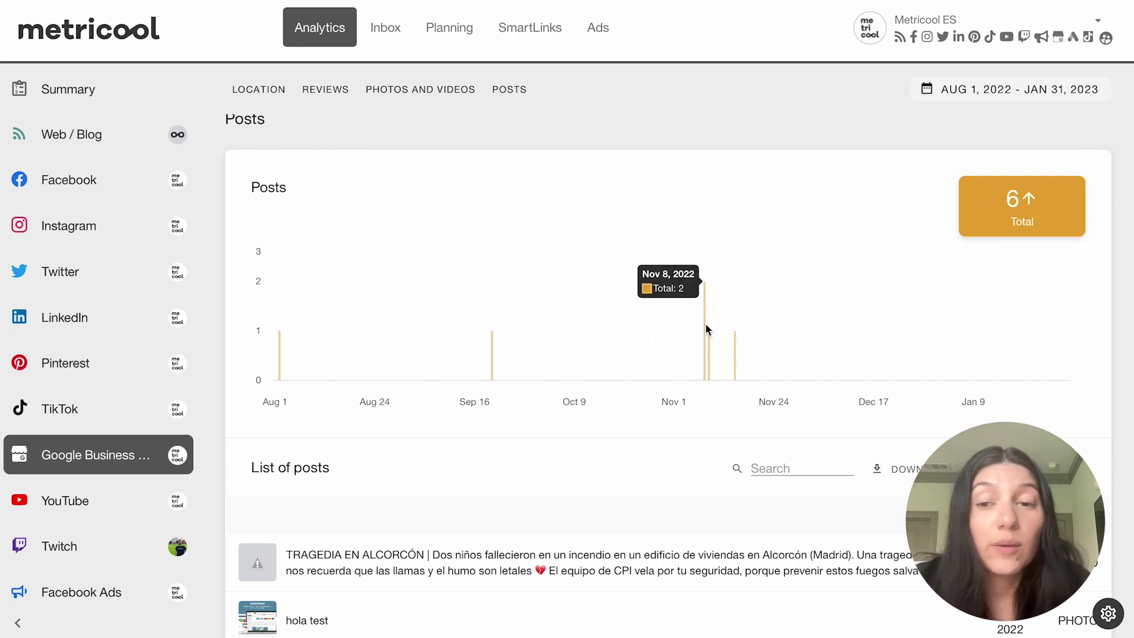
pyautogui.scroll(-3, 707, 402)
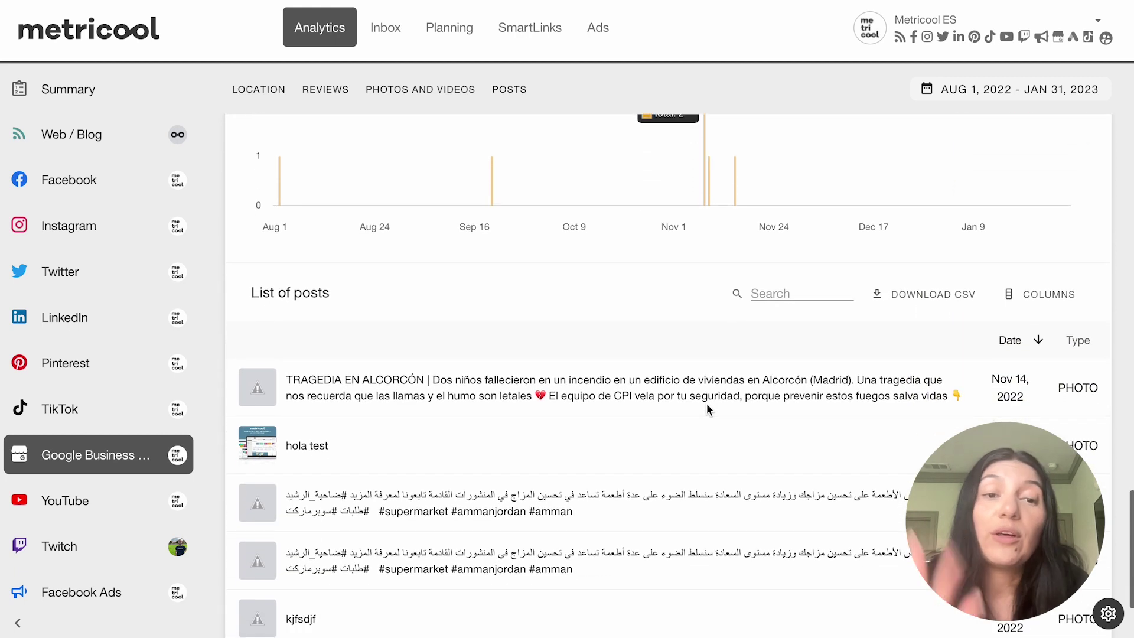
pyautogui.scroll(-2, 706, 403)
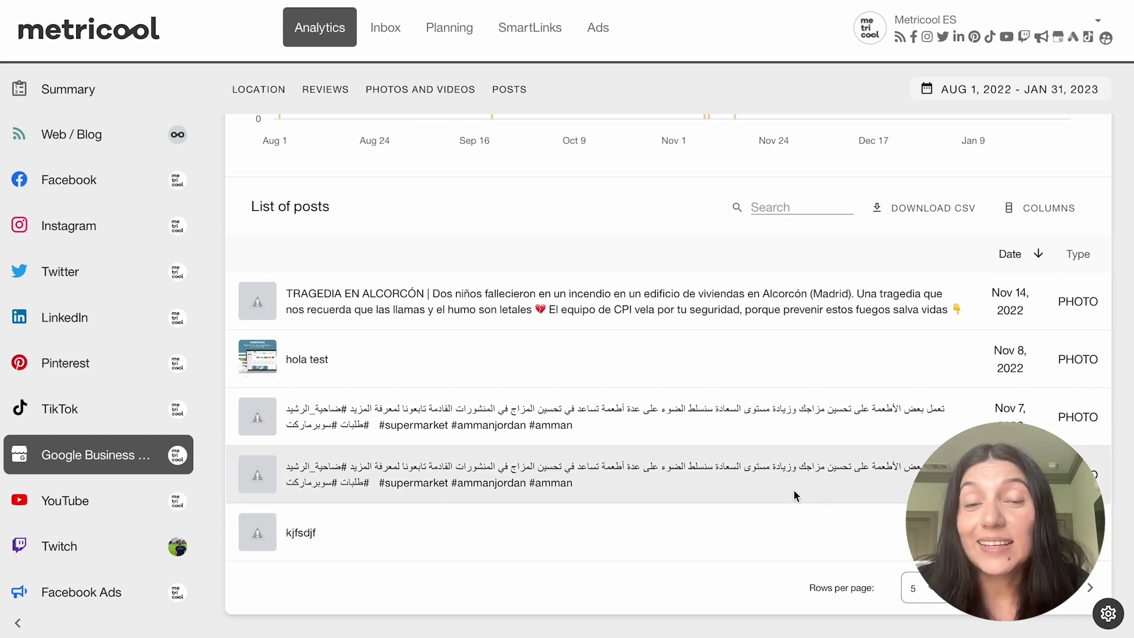
pyautogui.scroll(8, 468, 272)
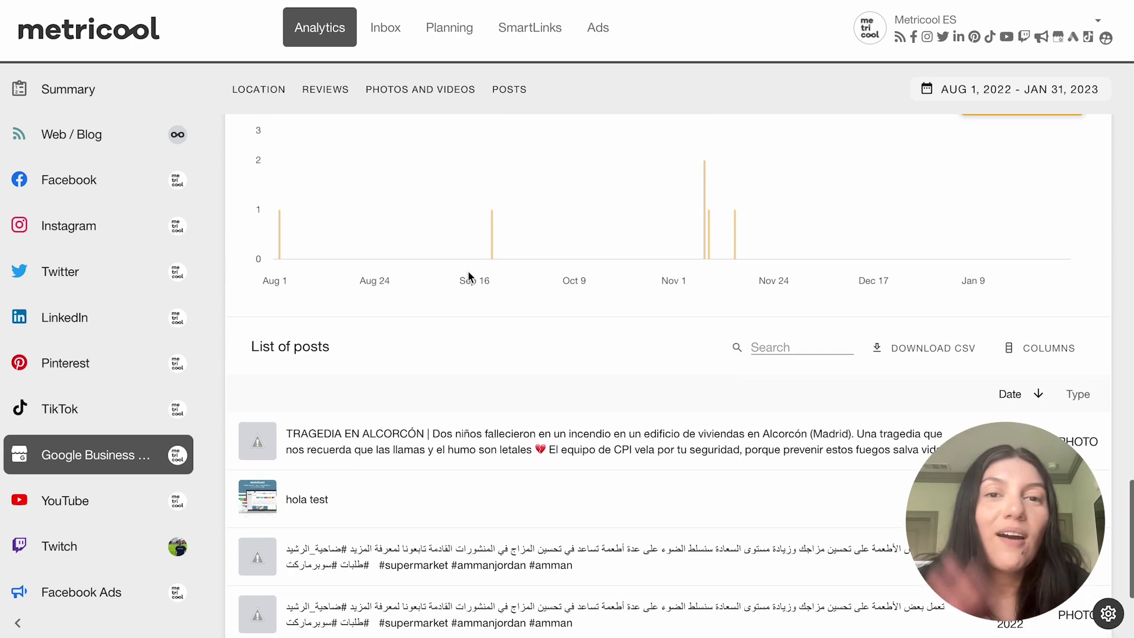
pyautogui.scroll(2, 468, 276)
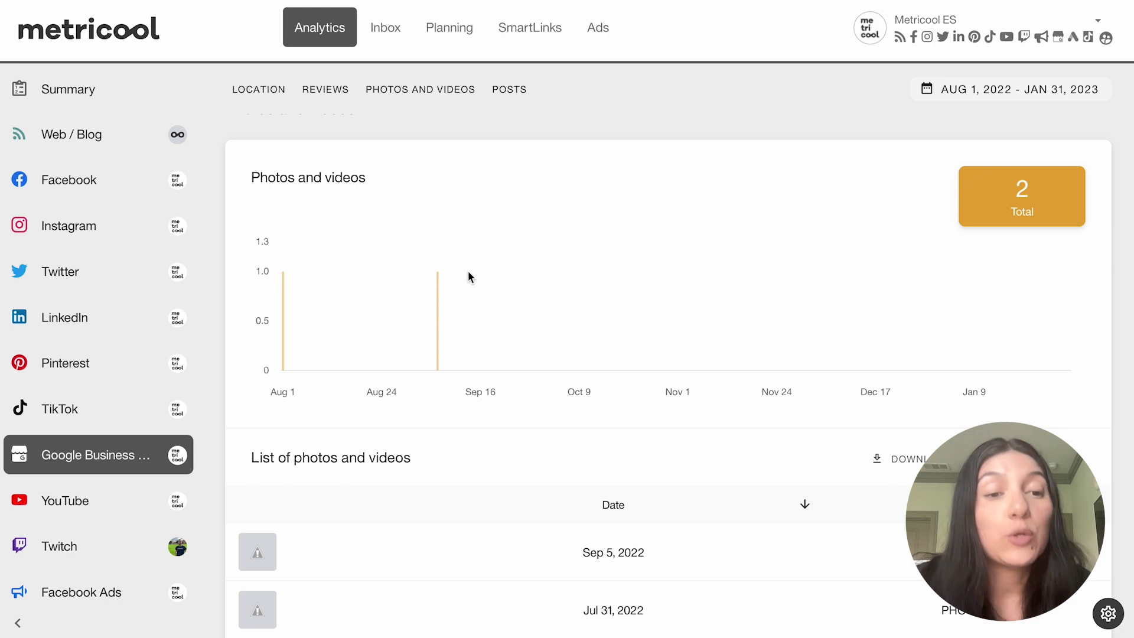
pyautogui.scroll(1, 467, 276)
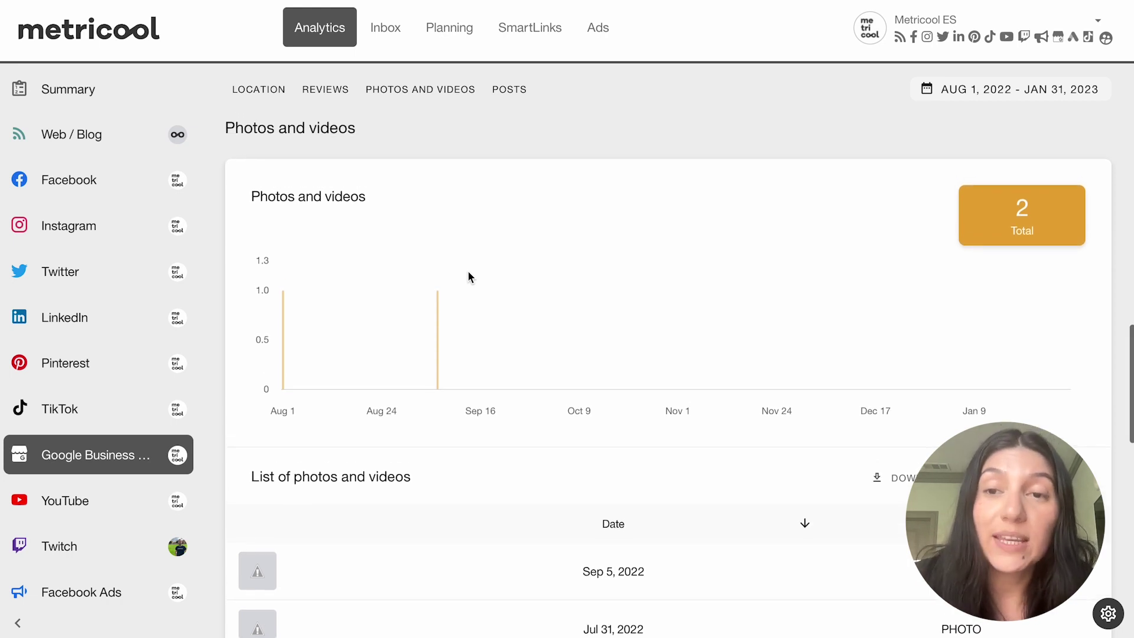
pyautogui.scroll(2, 467, 276)
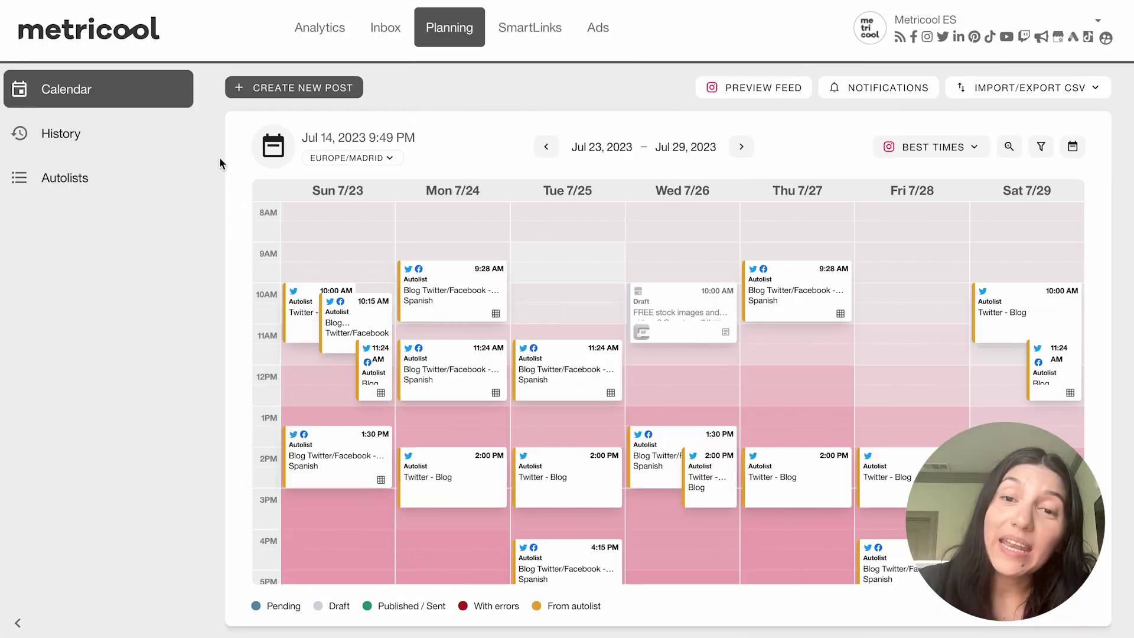
# Open the "FREE stock images and videos" draft scheduled for Jul 26, 2023 10:00 AM for editing
pyautogui.moveTo(658, 323)
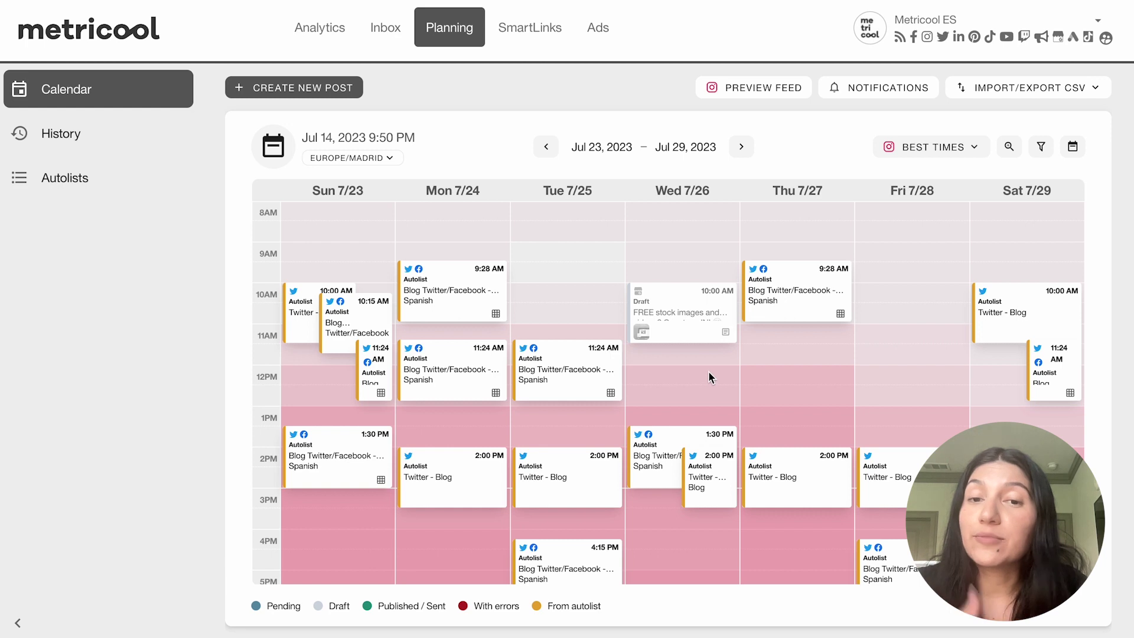
pyautogui.moveTo(694, 326)
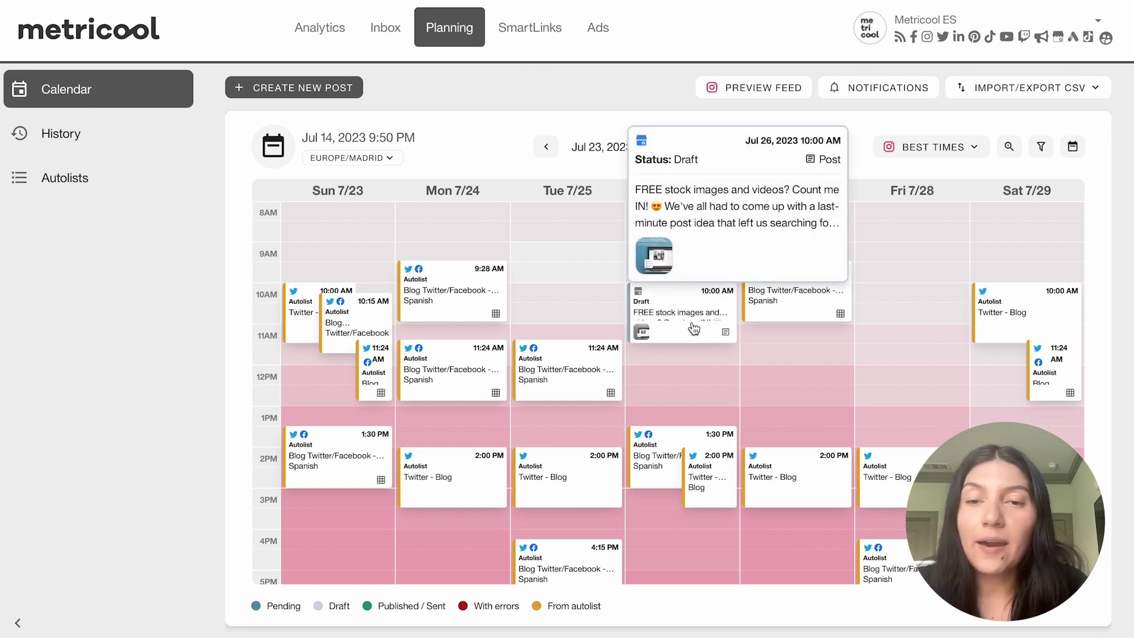
pyautogui.click(687, 319)
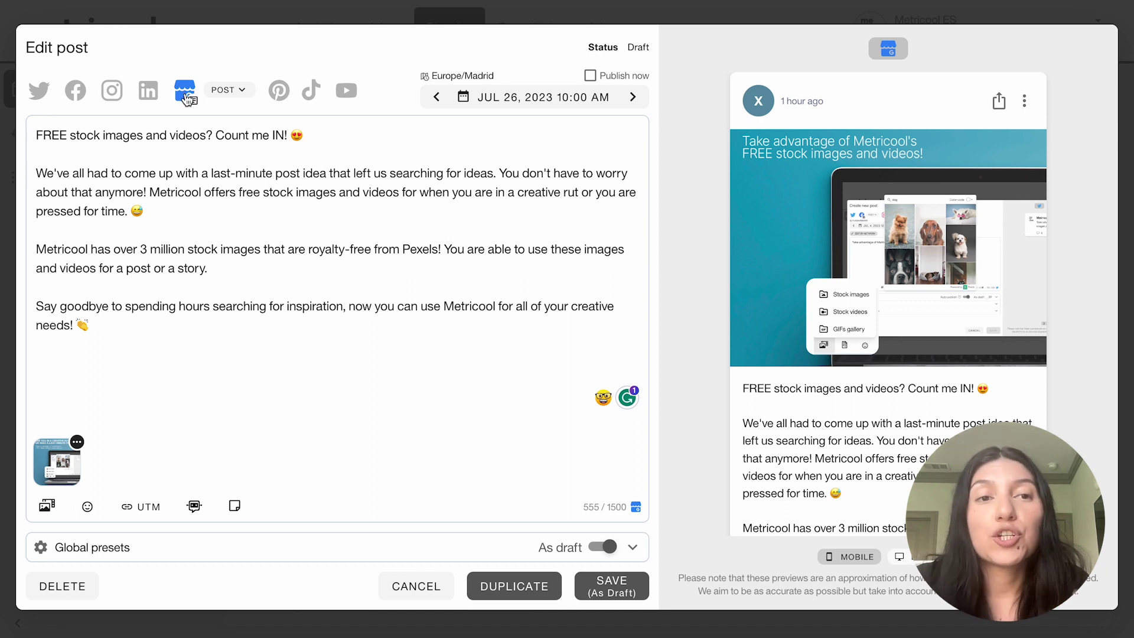
# Review the Google Business Profile format options for the draft and switch its format to Photo
pyautogui.click(234, 93)
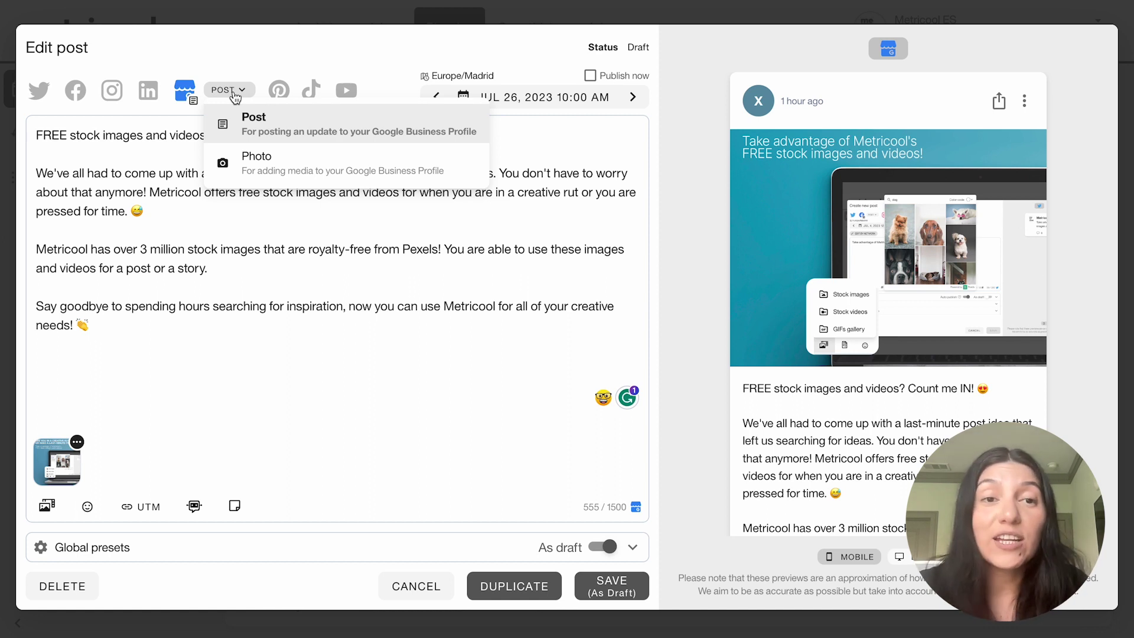
pyautogui.click(225, 121)
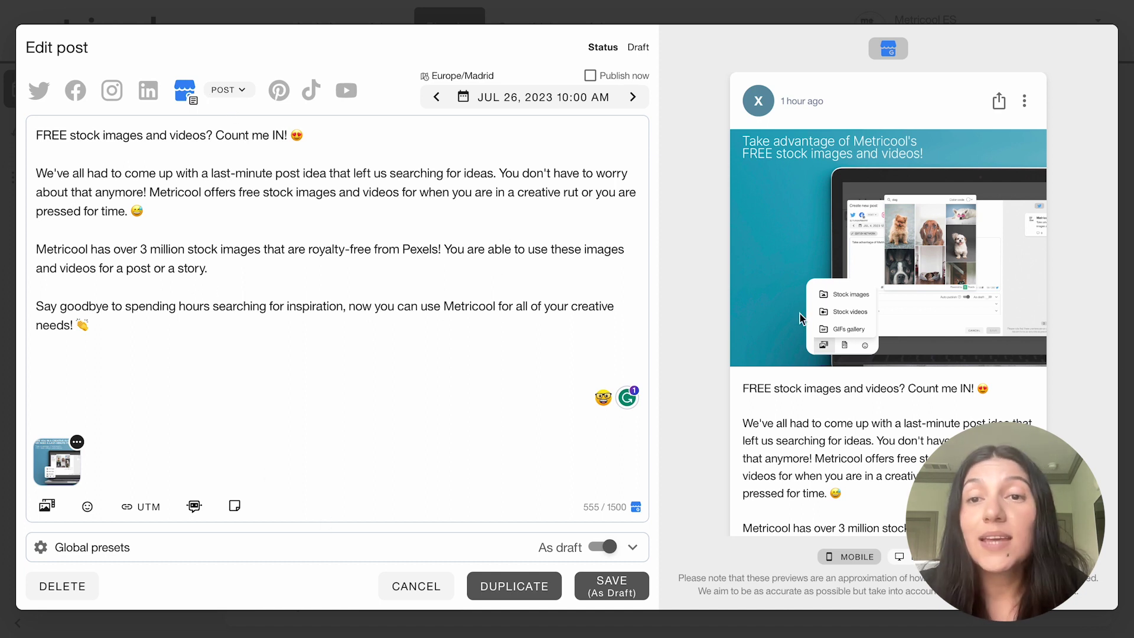
pyautogui.click(222, 94)
pyautogui.click(260, 155)
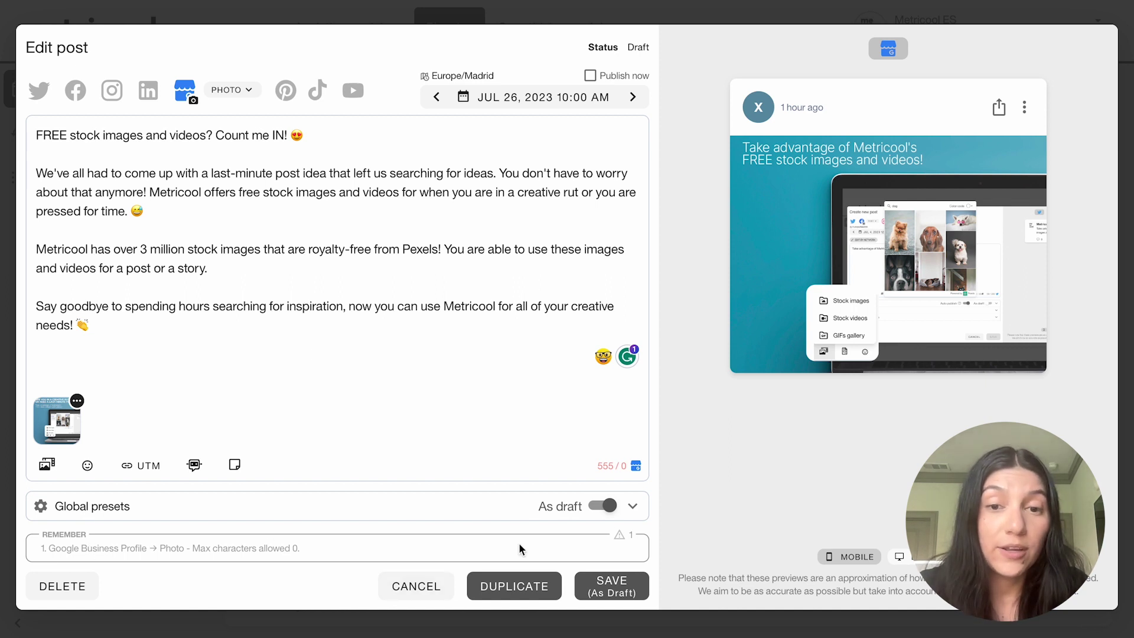
# Turn off the draft setting for the post and set its Google Business Profile format to Post
pyautogui.moveTo(616, 499)
pyautogui.click(602, 415)
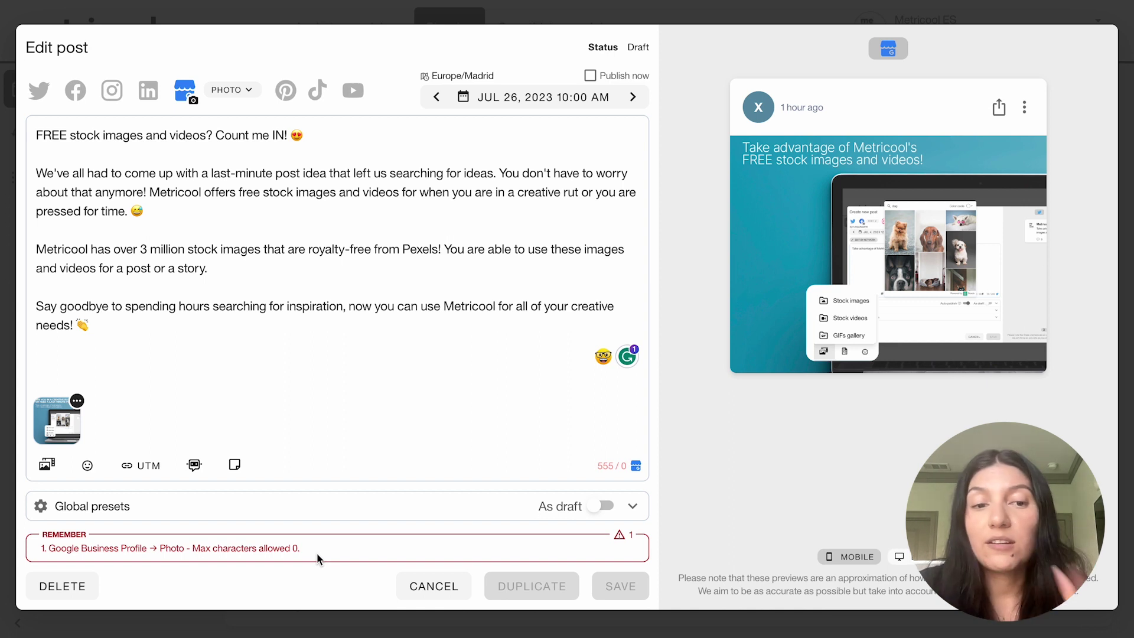
pyautogui.click(225, 90)
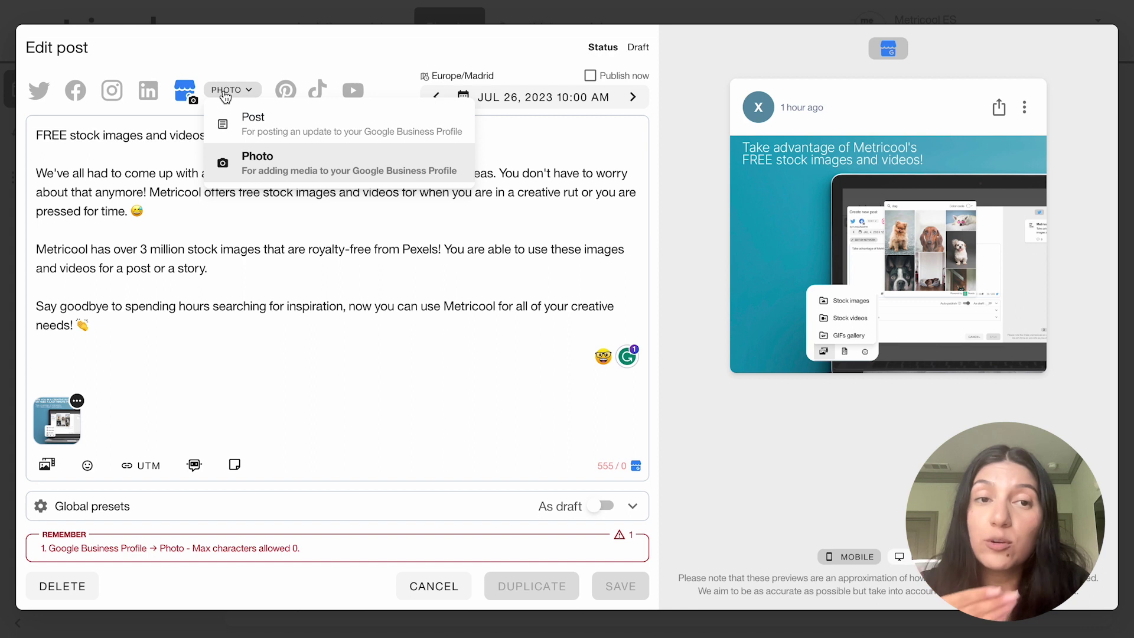
pyautogui.click(292, 131)
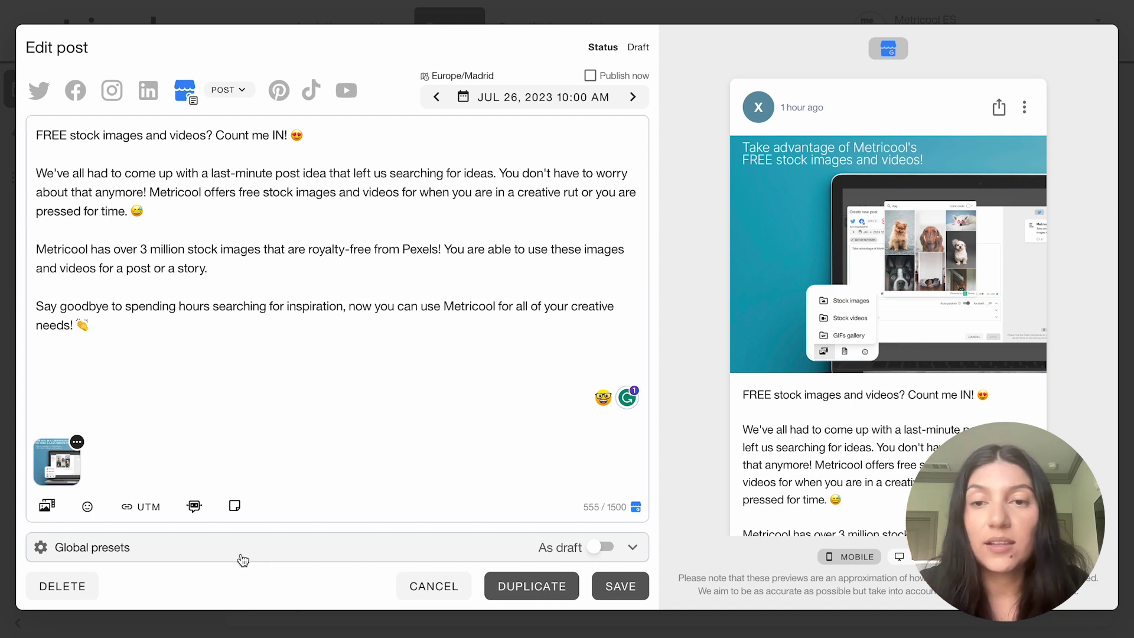
# Check the post's global presets, and view the attached image in the Image Editor and close it unchanged
pyautogui.click(243, 559)
pyautogui.click(226, 461)
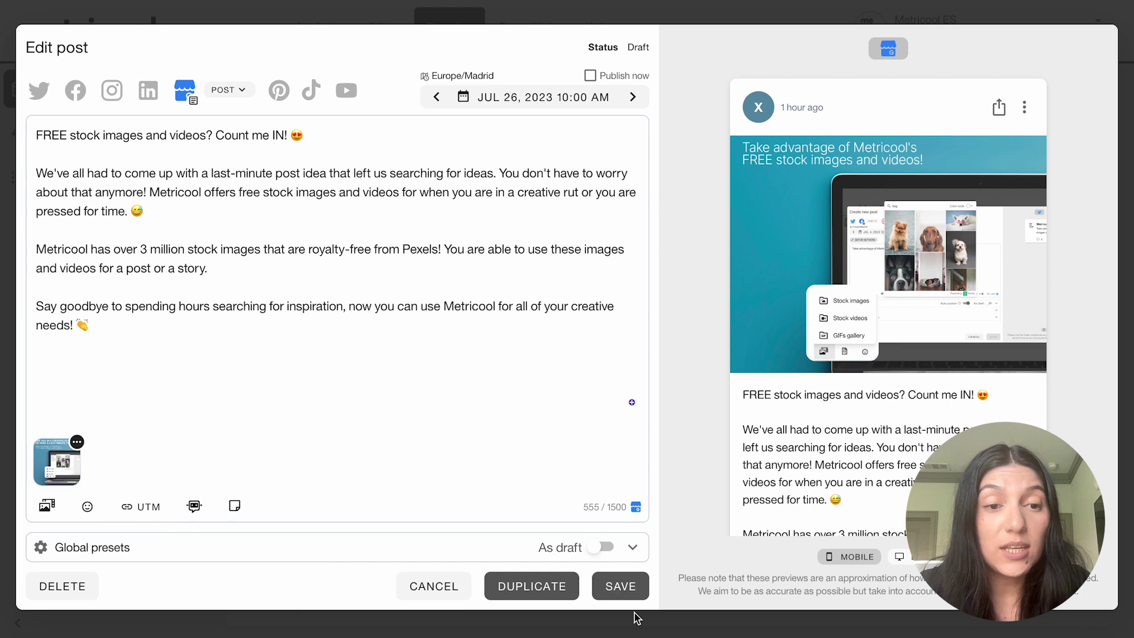
pyautogui.click(78, 447)
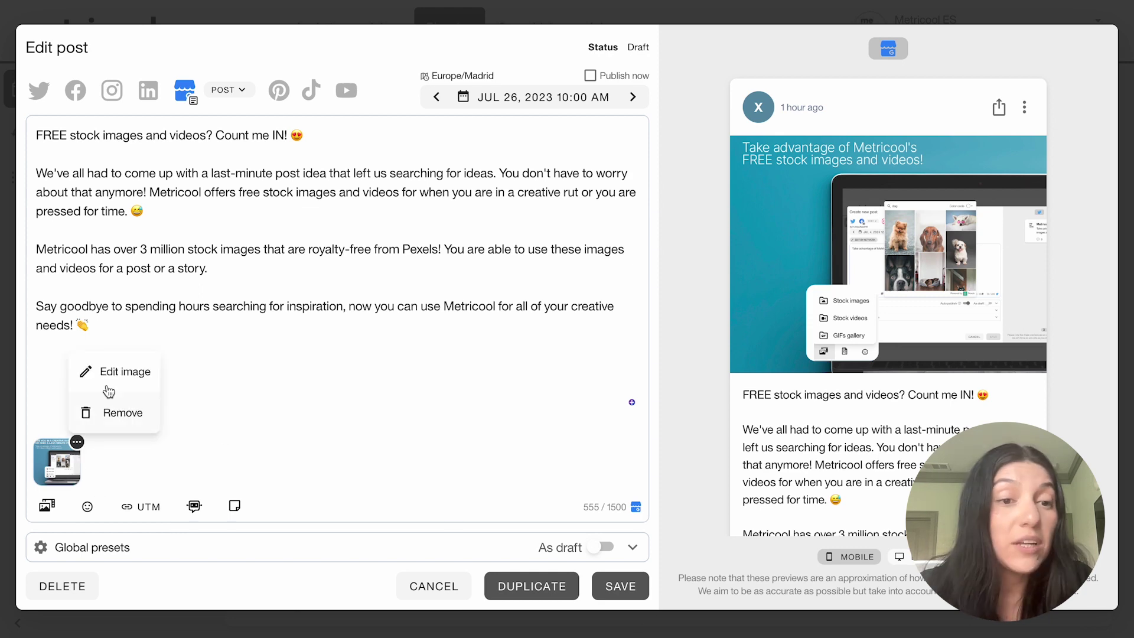
pyautogui.click(112, 371)
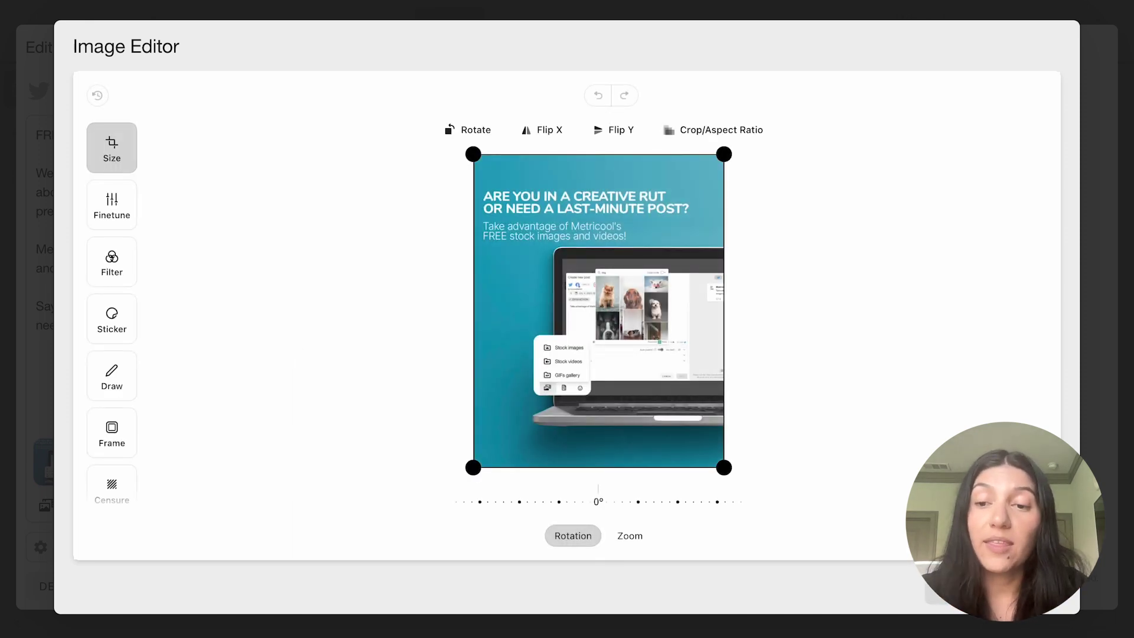
pyautogui.press('Escape')
pyautogui.click(501, 359)
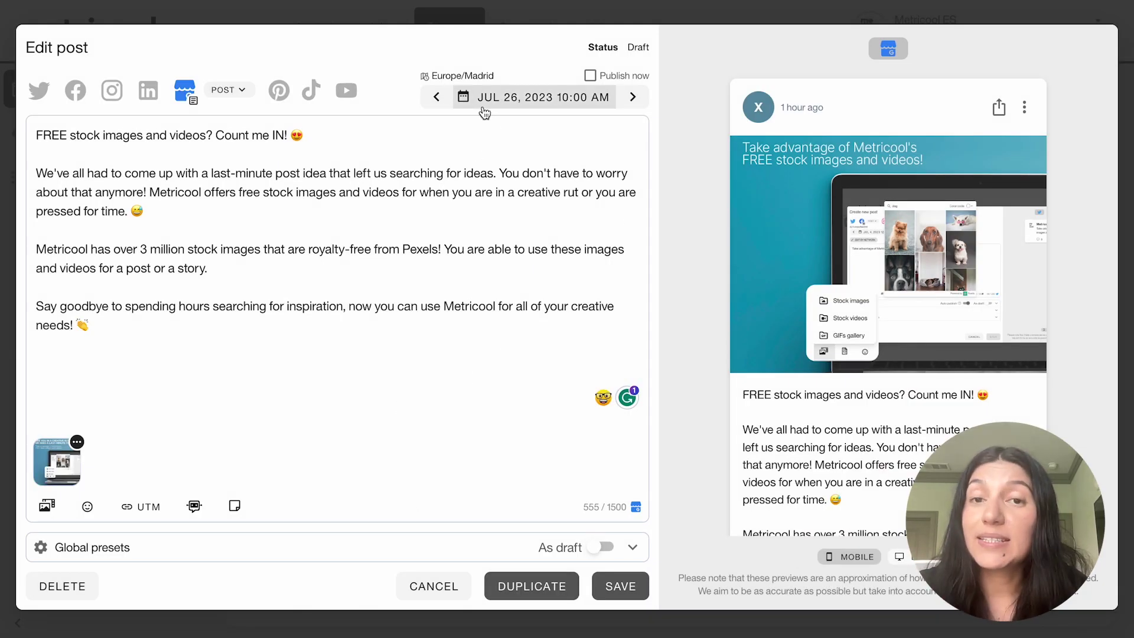
# Save the edited "FREE stock images and videos" post to the calendar
pyautogui.click(627, 588)
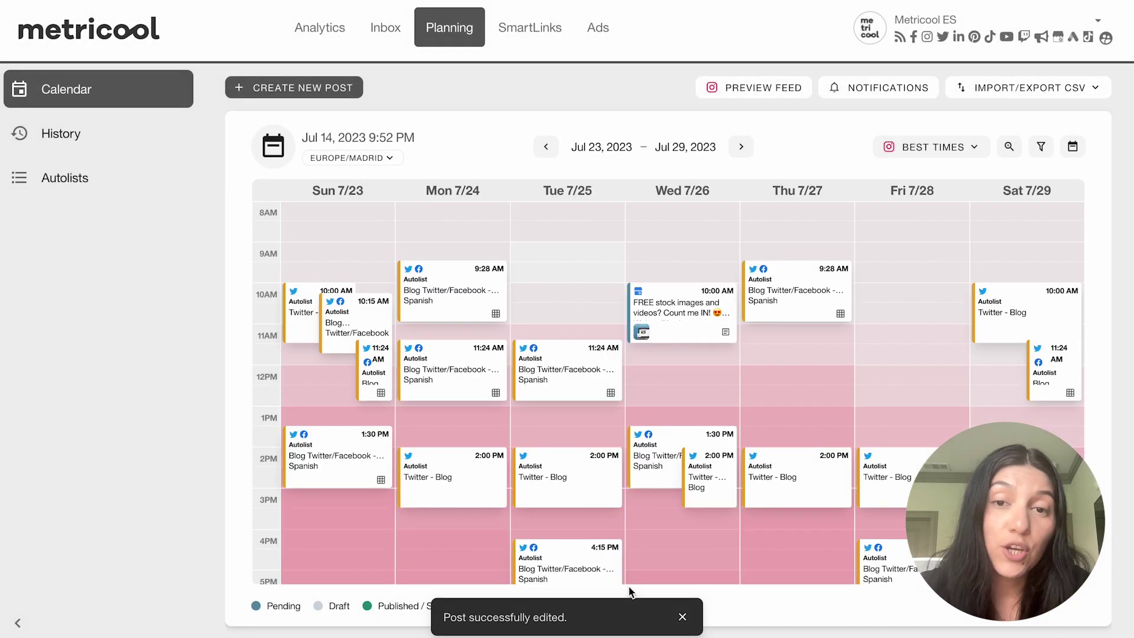
pyautogui.moveTo(672, 304)
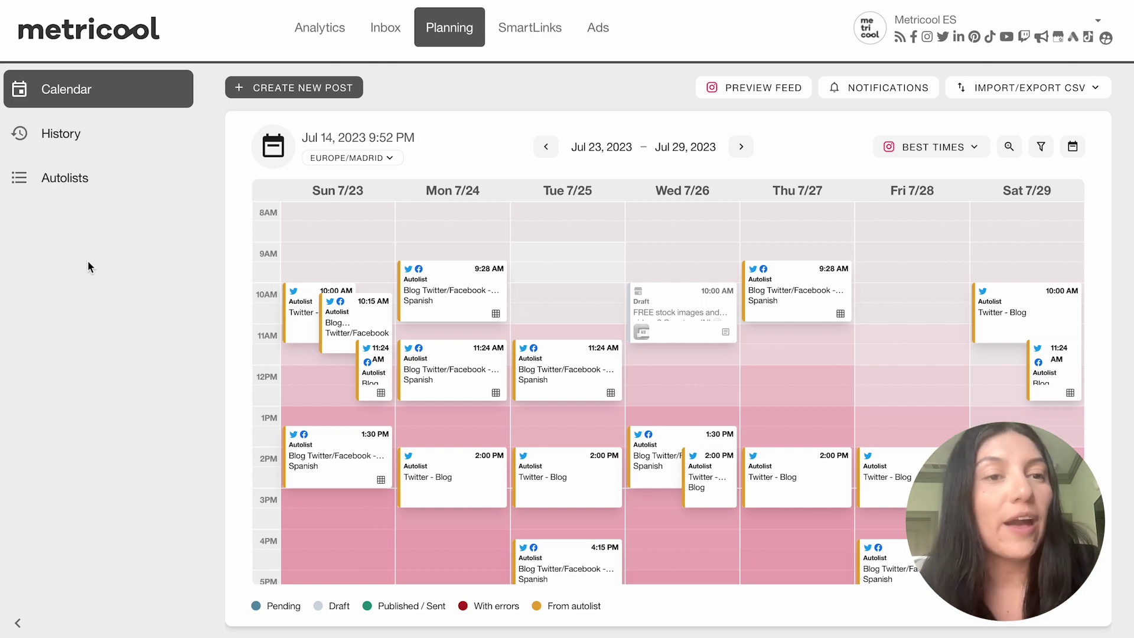
# Show the list of autolists and create a new autolist
pyautogui.click(66, 187)
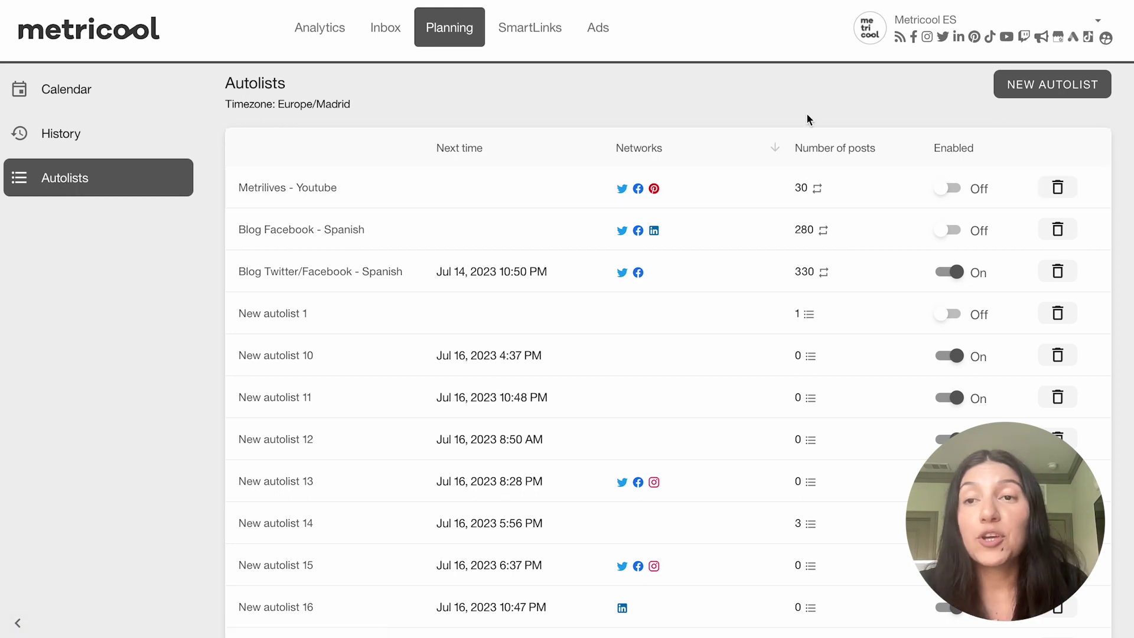
pyautogui.click(1009, 94)
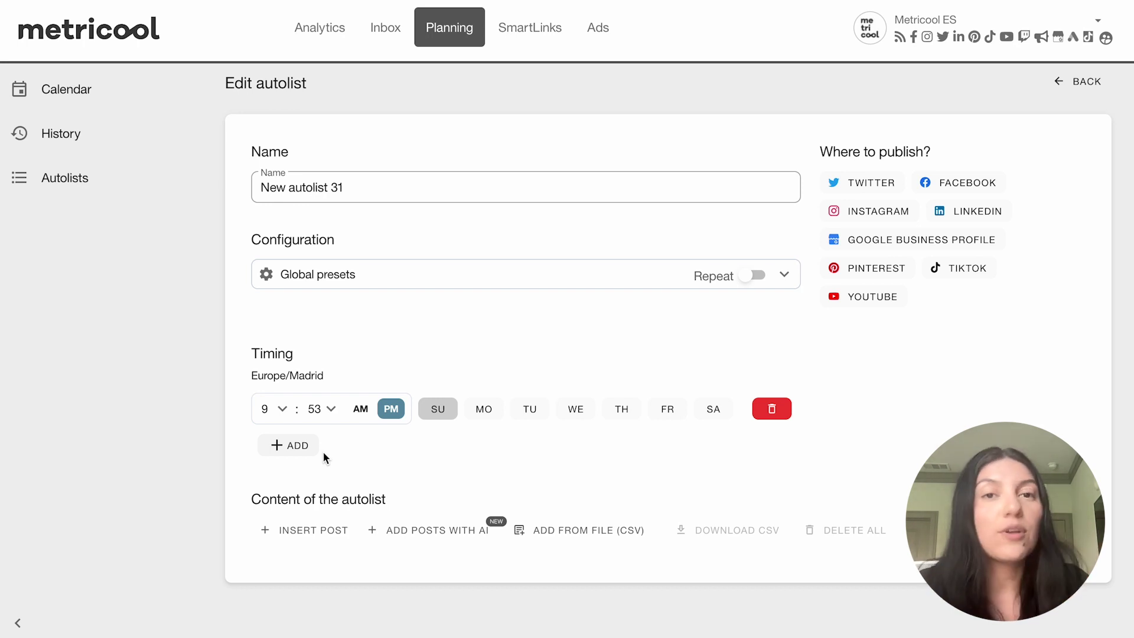
# Open the inbox and filter its conversations by Google Business Profile
pyautogui.click(375, 33)
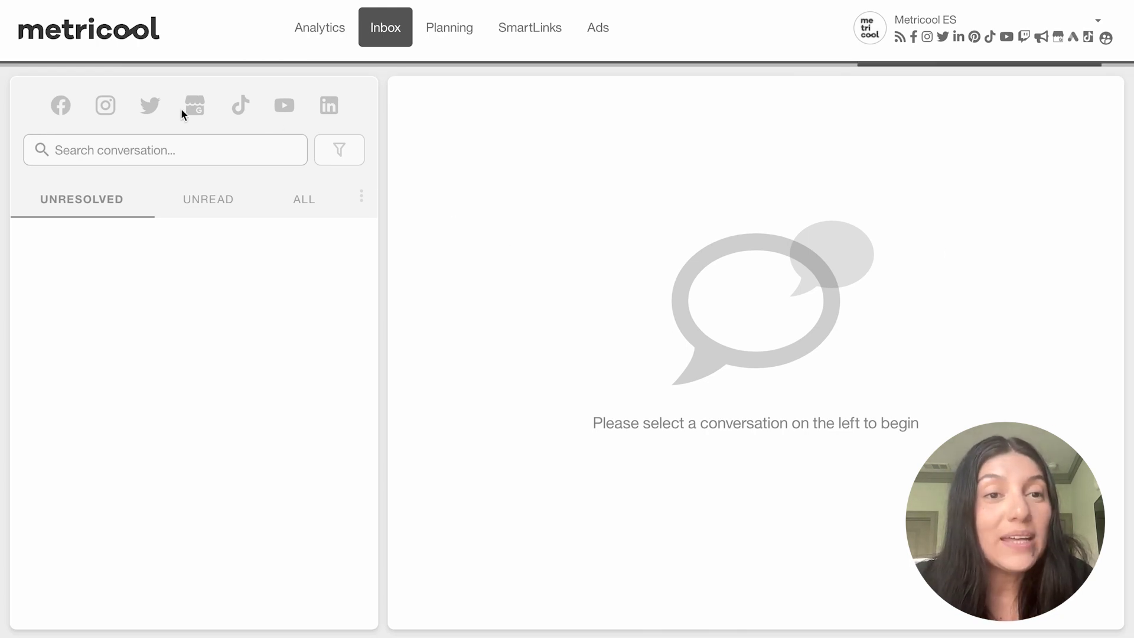
pyautogui.click(204, 99)
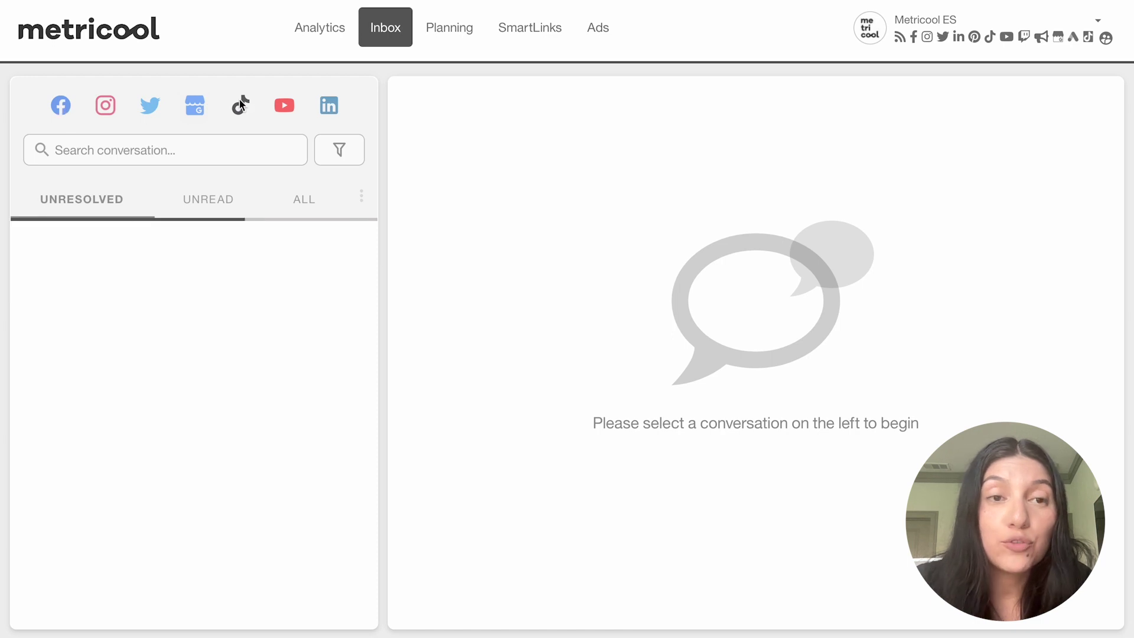